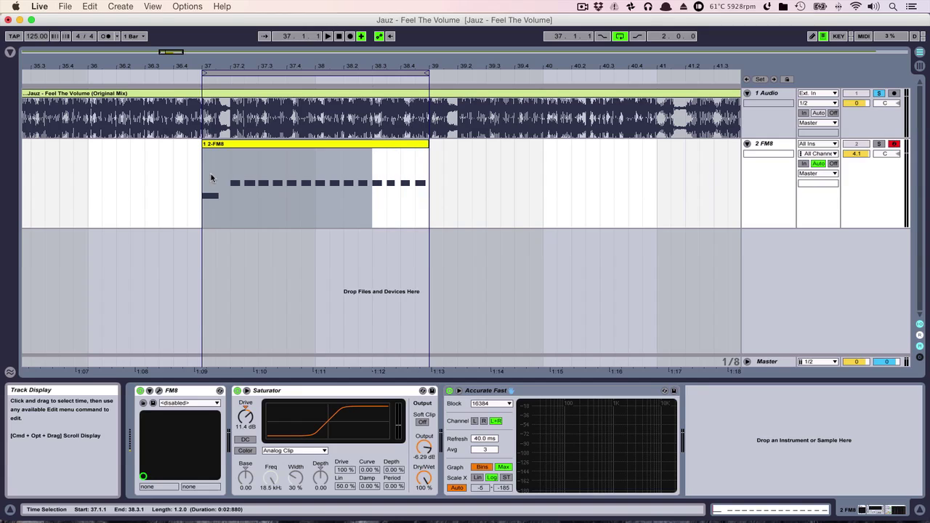
Step: Lower the master volume to -8.0 dB and play the FM8 clip from 37.1.1
click(202, 171)
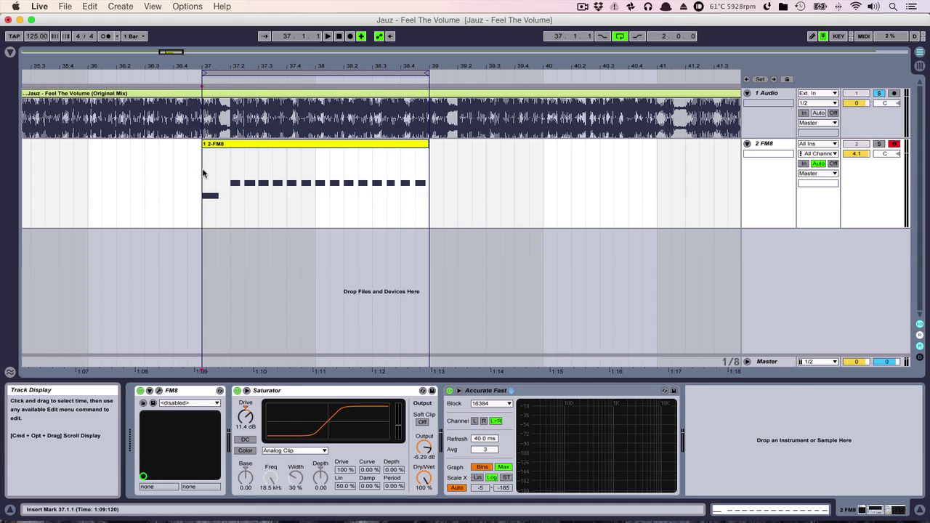
drag(855, 361, 856, 363)
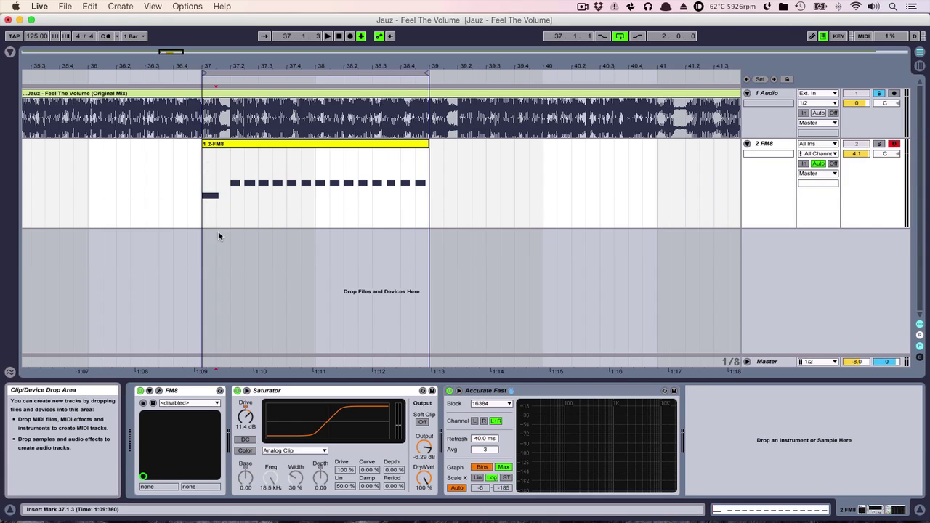
key(space)
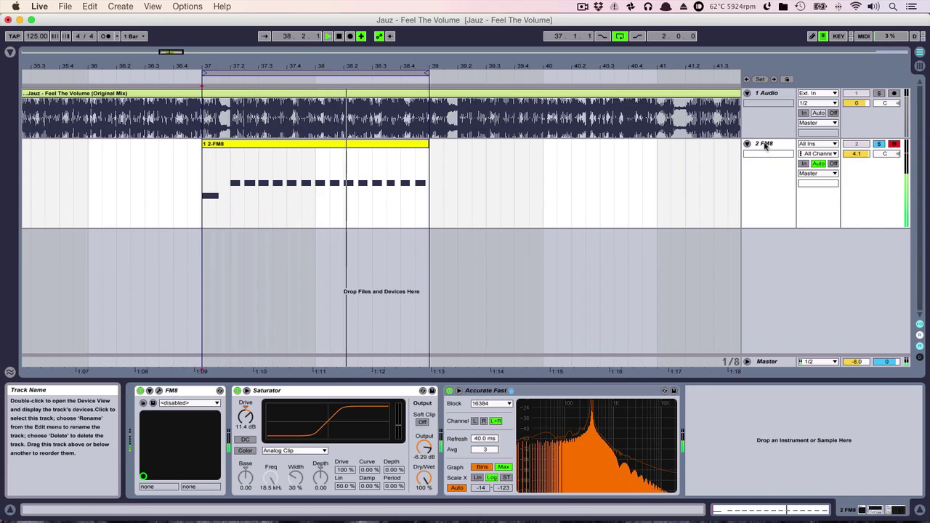
key(space)
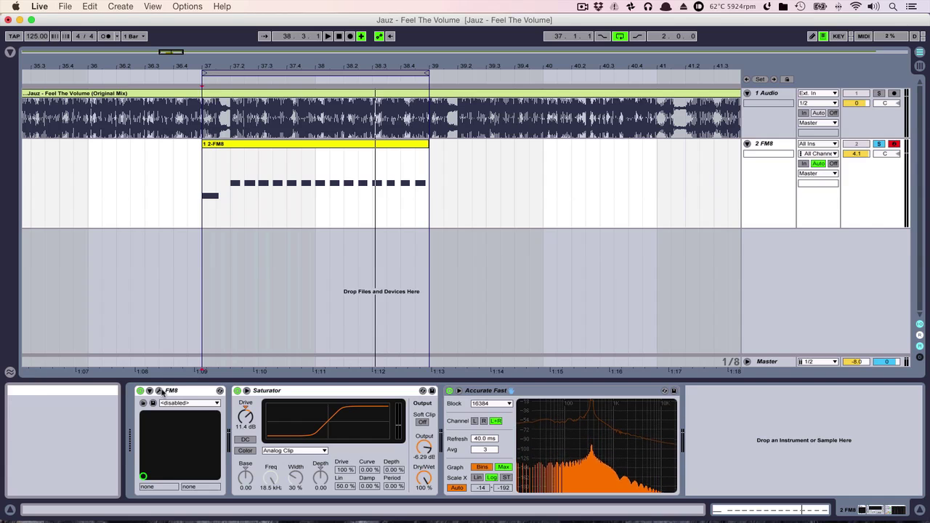
Step: Reopen the recent Jauz - Feel The Volume set and play back the FM8 clip
click(65, 5)
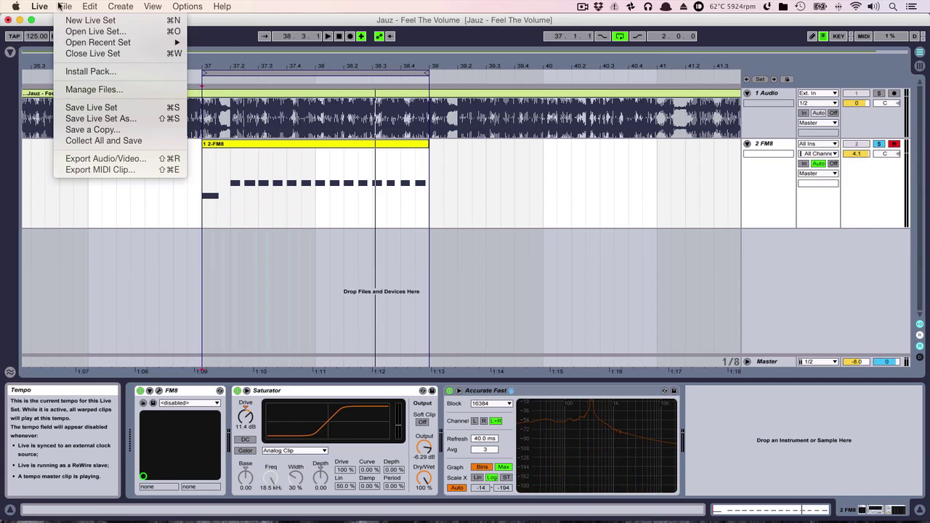
mouse_move(80, 39)
click(312, 40)
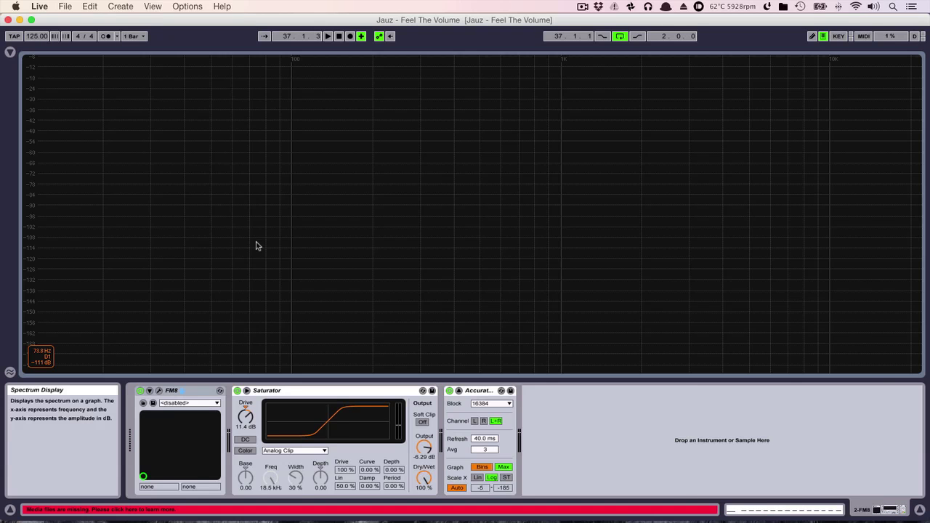
key(space)
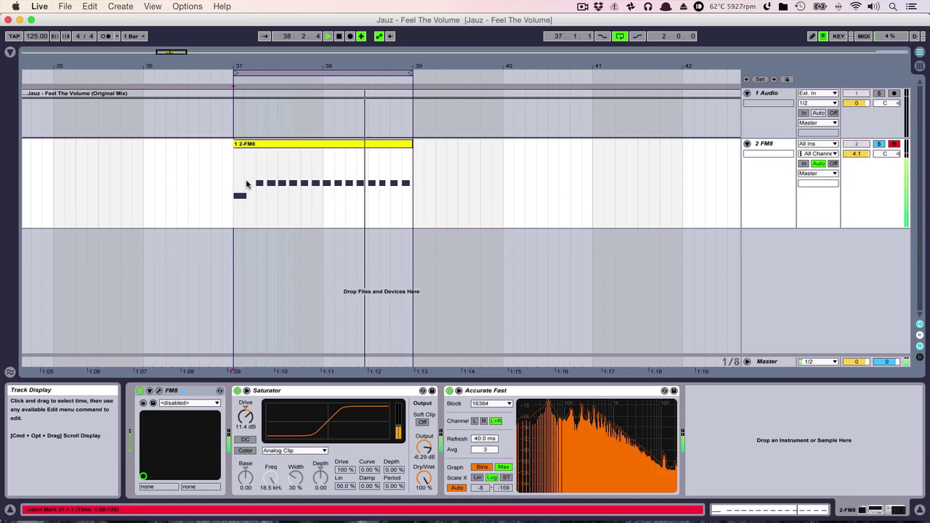
key(space)
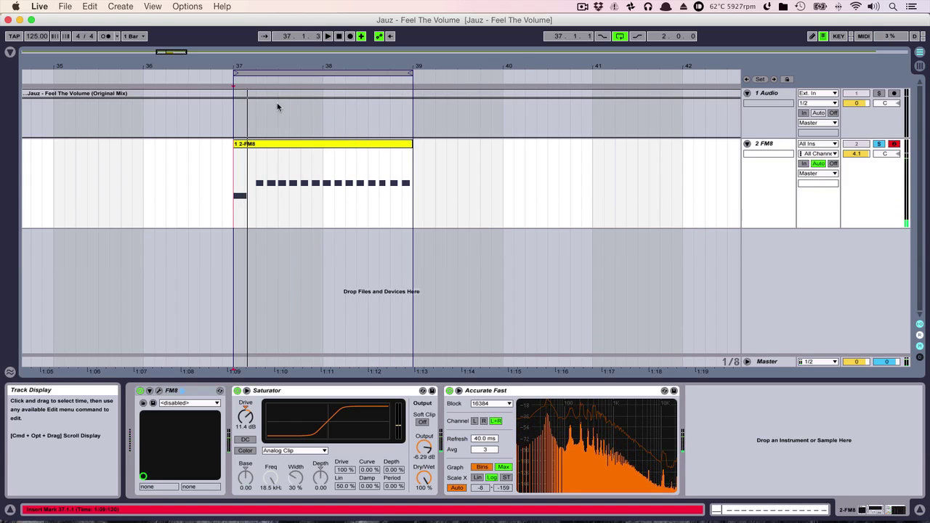
Step: Relink the missing sample to Jauz - Feel The Volume (Original Mix).mp3 and close the missing-files list
double_click(277, 93)
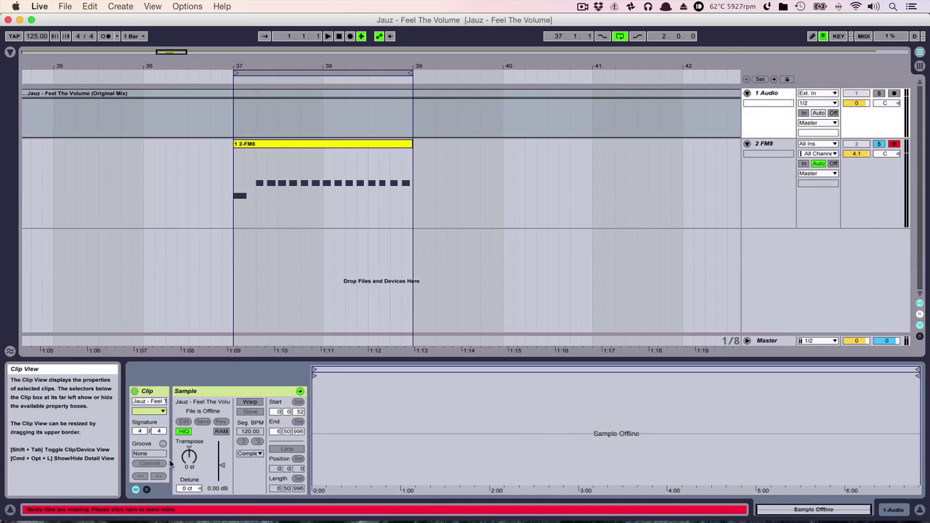
click(159, 509)
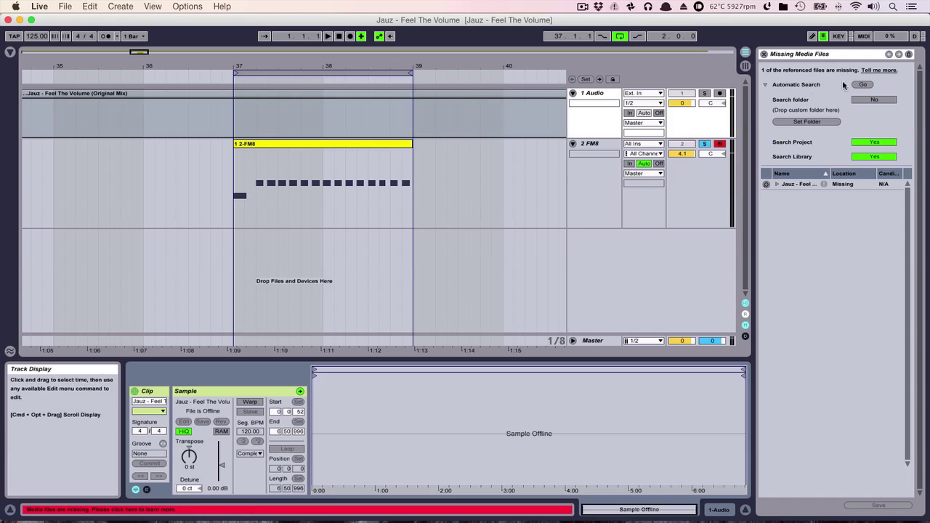
click(766, 184)
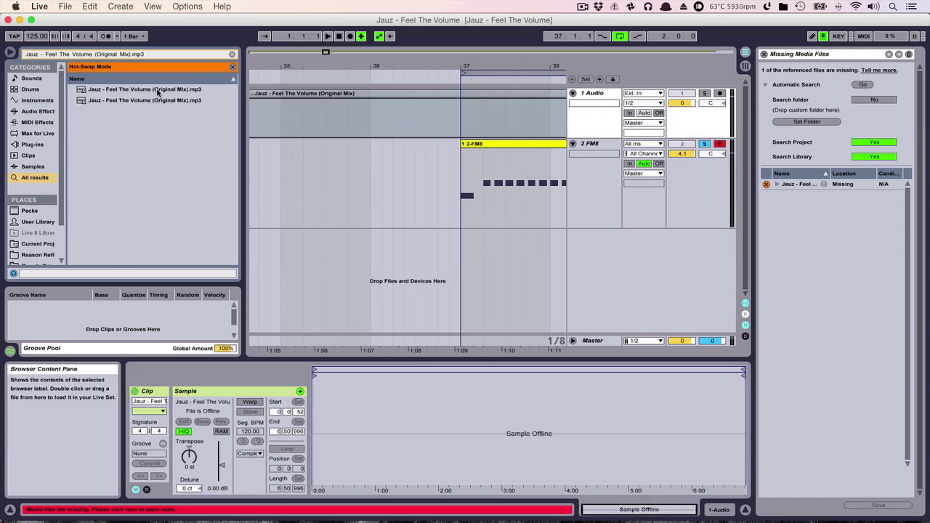
double_click(156, 89)
click(10, 52)
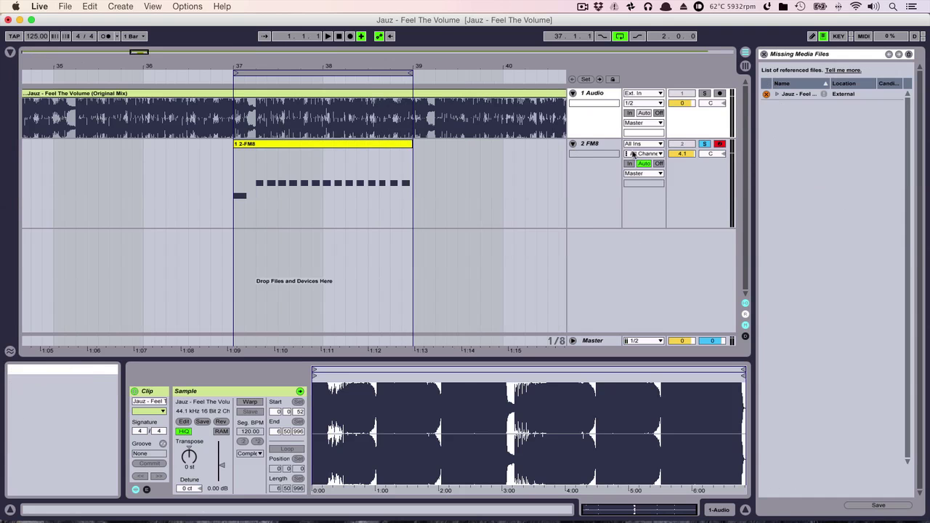
click(763, 53)
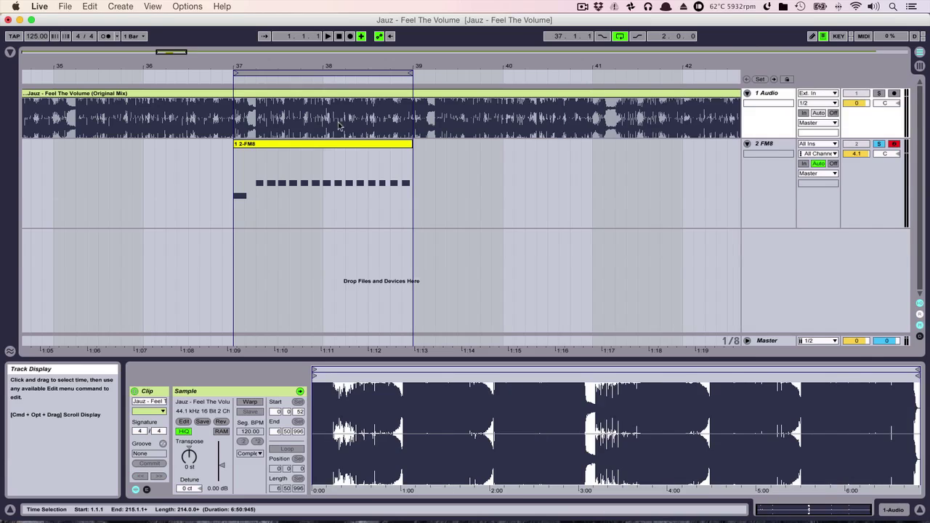
Step: Lower the master volume to -7.0 dB, and clear the browser's search and hide the browser
drag(856, 341, 856, 347)
key(super+alt+b)
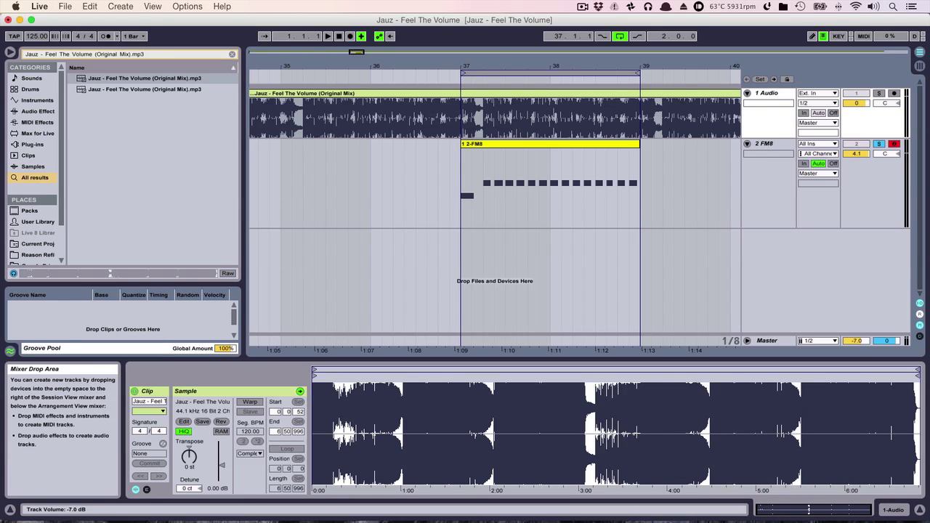
click(233, 55)
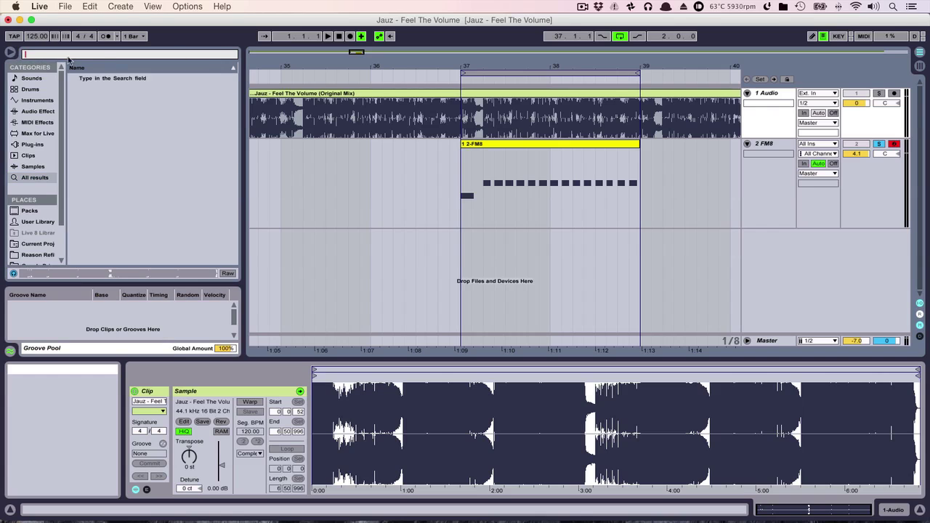
click(10, 52)
Step: Delete the Mono and EQ Eight devices from the master track during playback and collapse the enlarged spectrum display
click(242, 194)
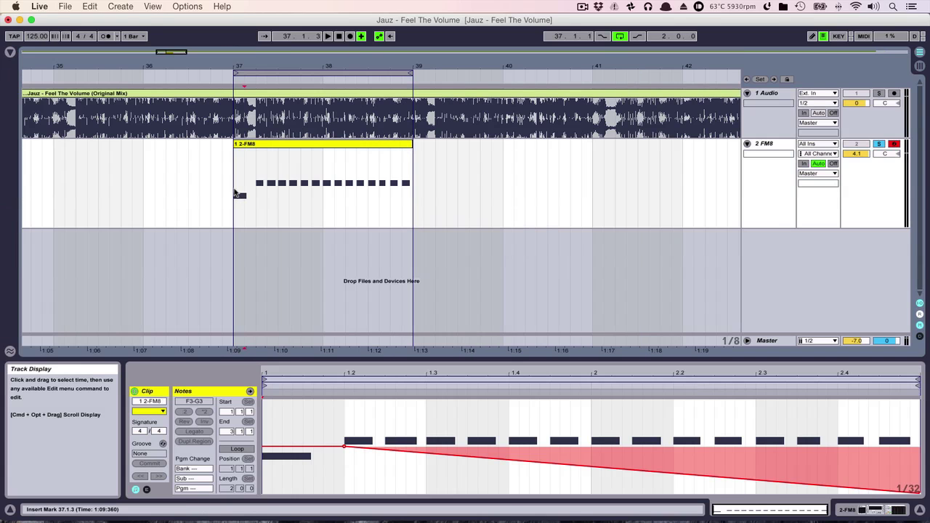
key(space)
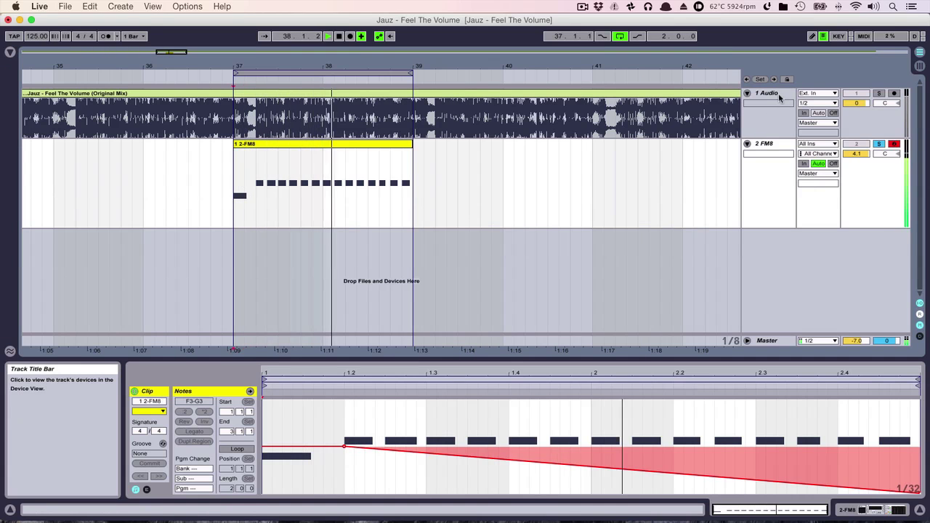
double_click(782, 341)
double_click(581, 419)
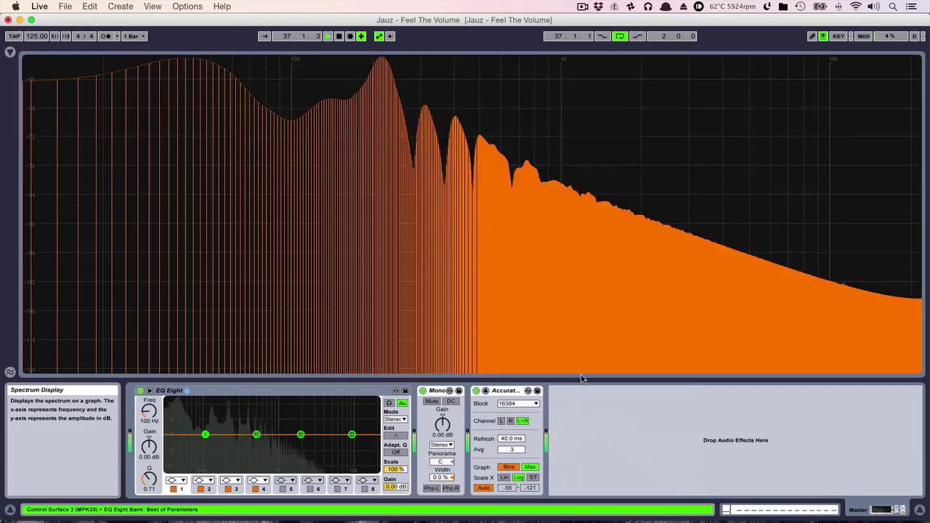
click(435, 390)
key(Delete)
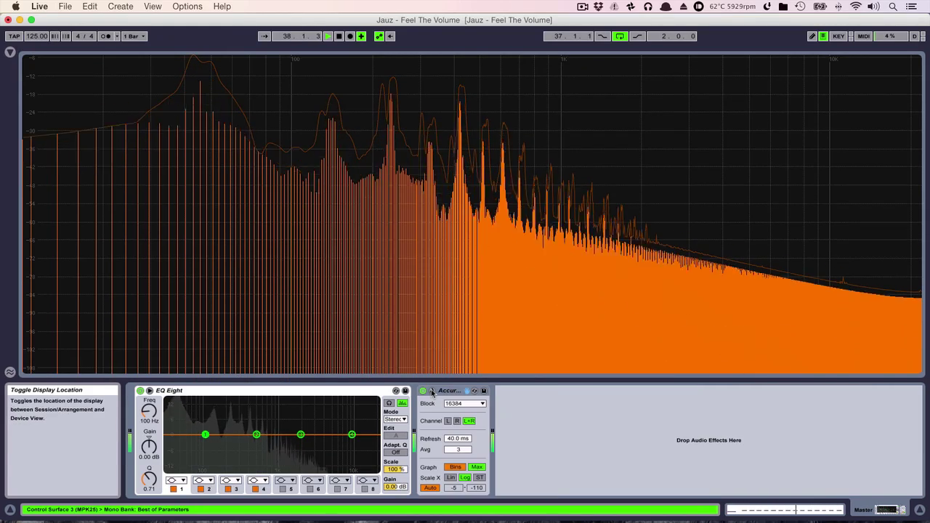
click(353, 391)
key(Delete)
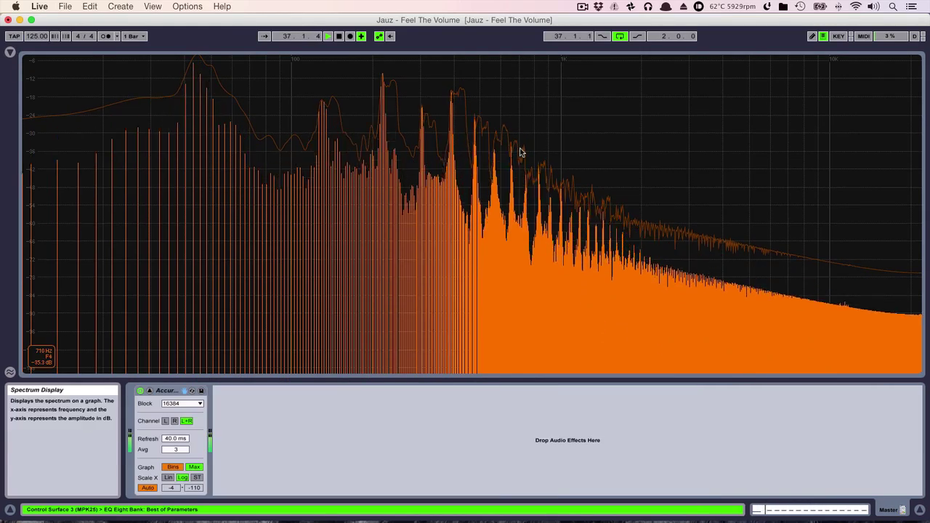
double_click(520, 152)
Step: Play the two-bar loop from 37.1.1 to compare the original audio with the FM8 track
click(233, 165)
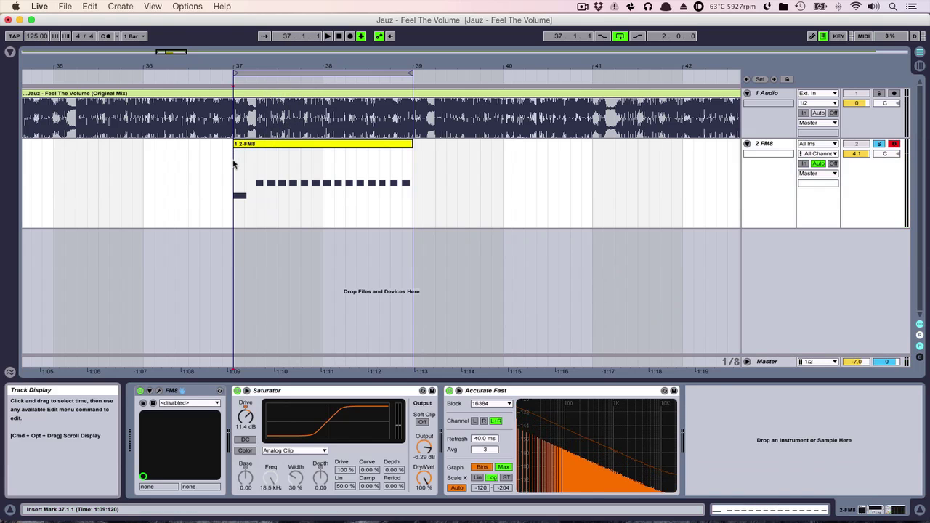
key(space)
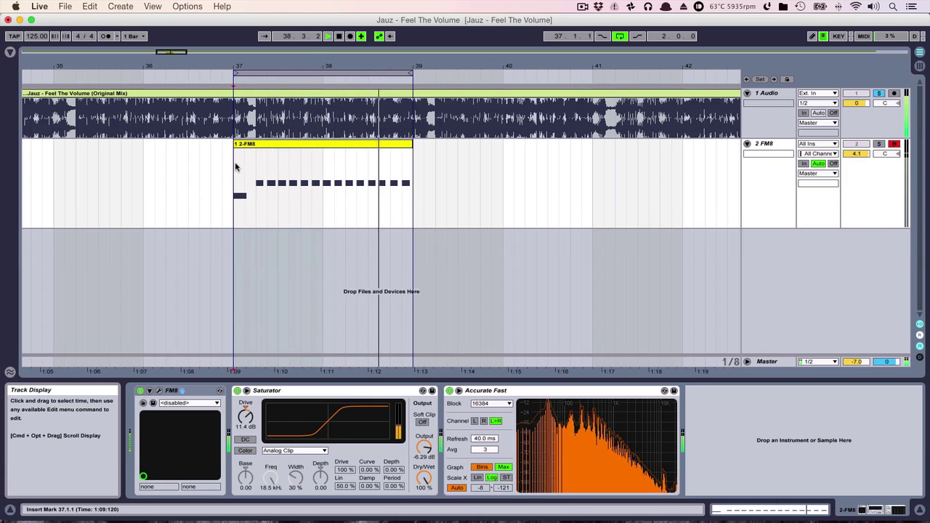
key(space)
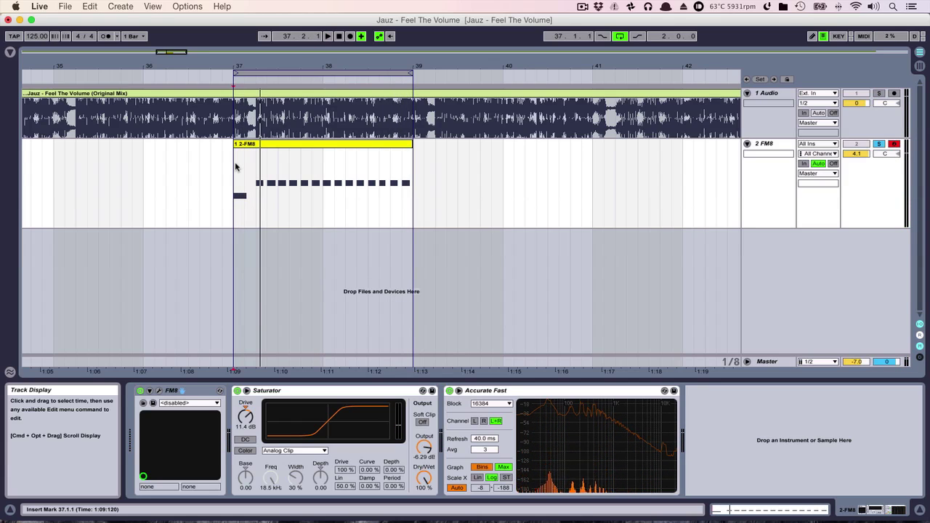
right_click(778, 149)
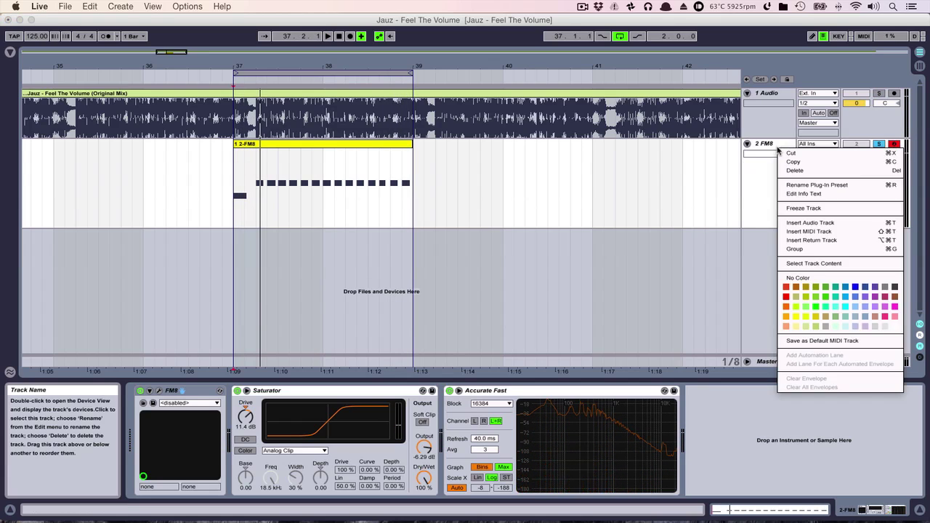
right_click(775, 146)
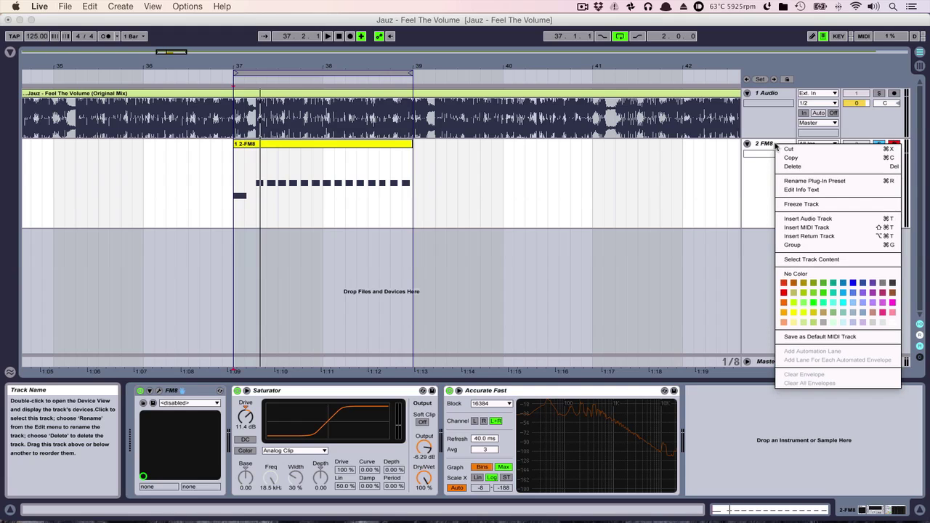
right_click(759, 144)
click(749, 179)
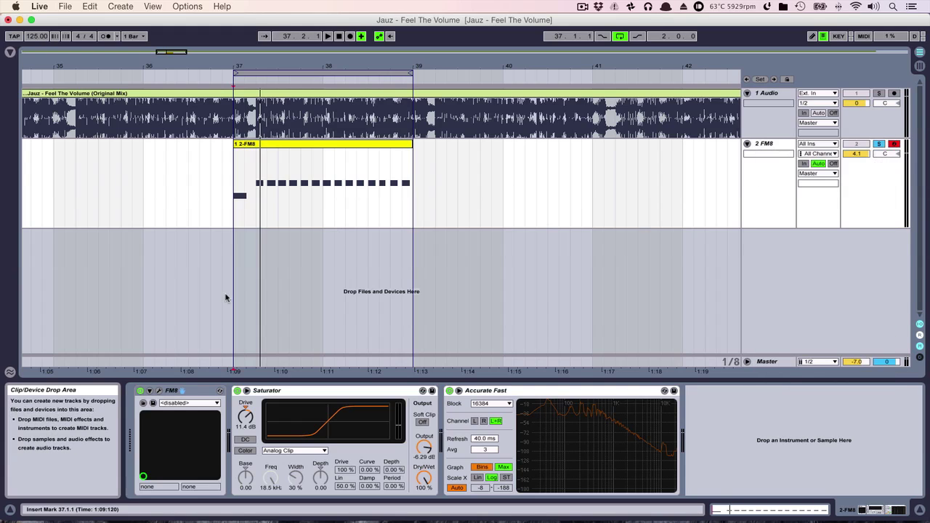
click(258, 166)
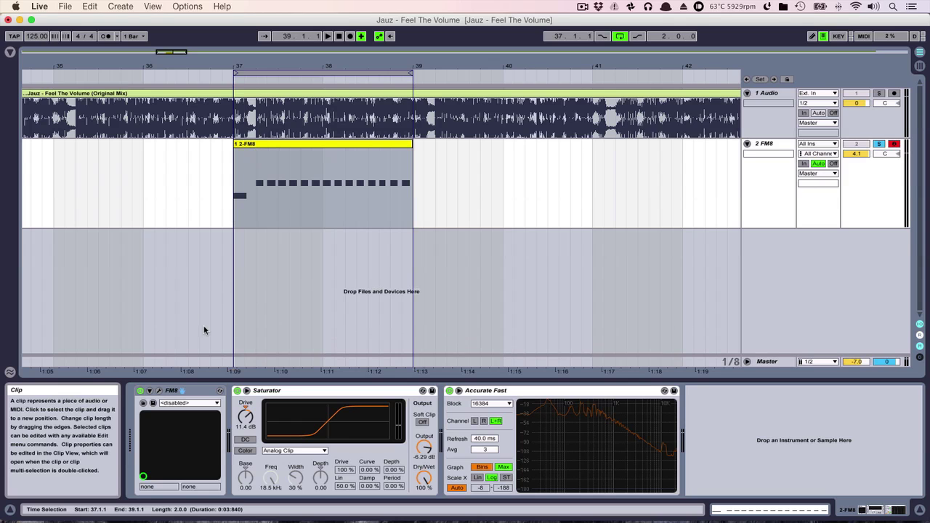
Step: Open the FM8 instrument's editor and start a new sound
click(159, 391)
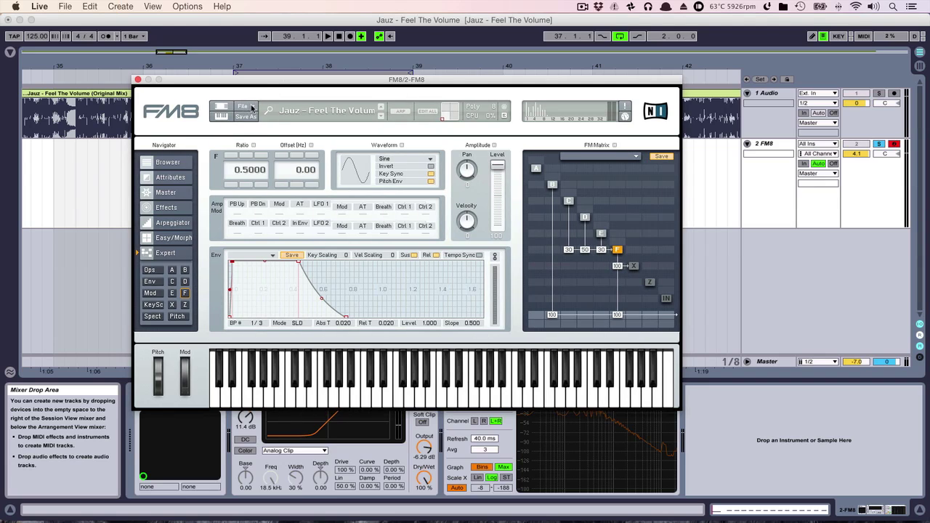
click(252, 108)
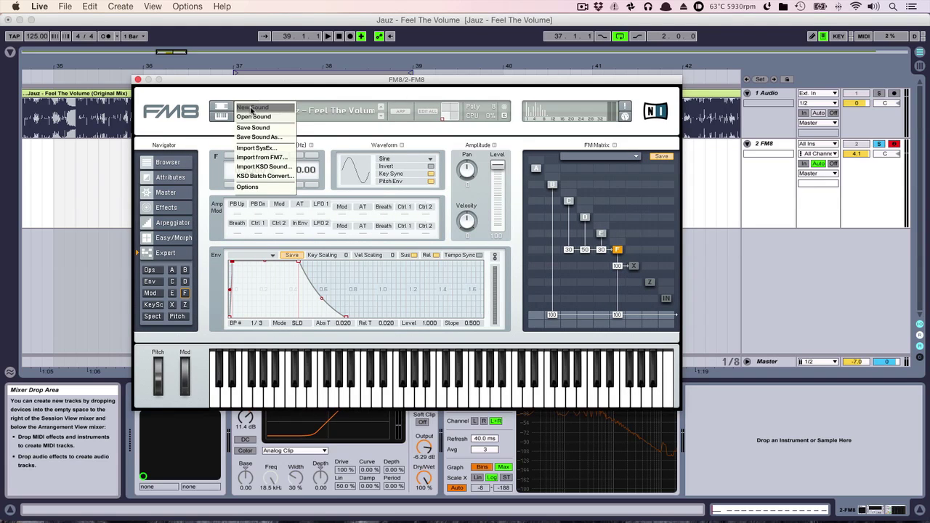
click(252, 109)
Step: Set the pitch transpose to -24 in FM8's master settings
click(164, 165)
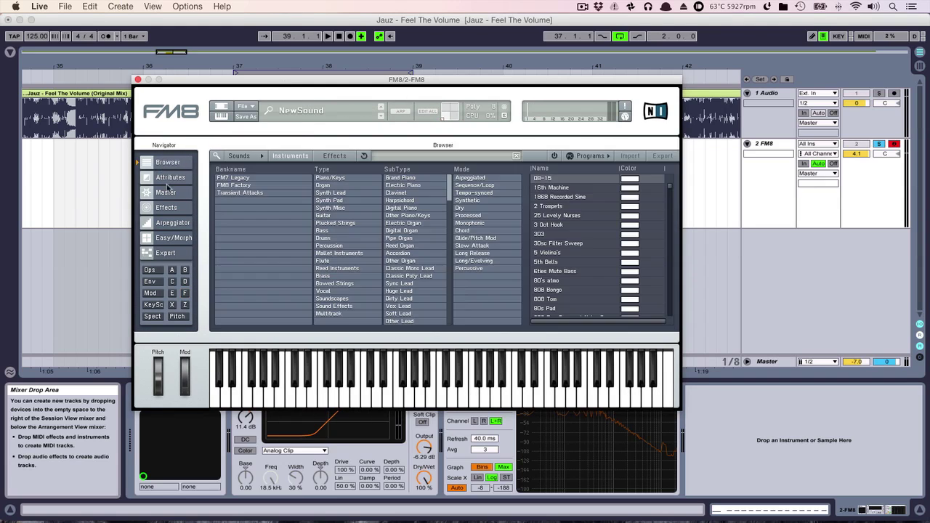
click(166, 192)
click(259, 292)
click(259, 291)
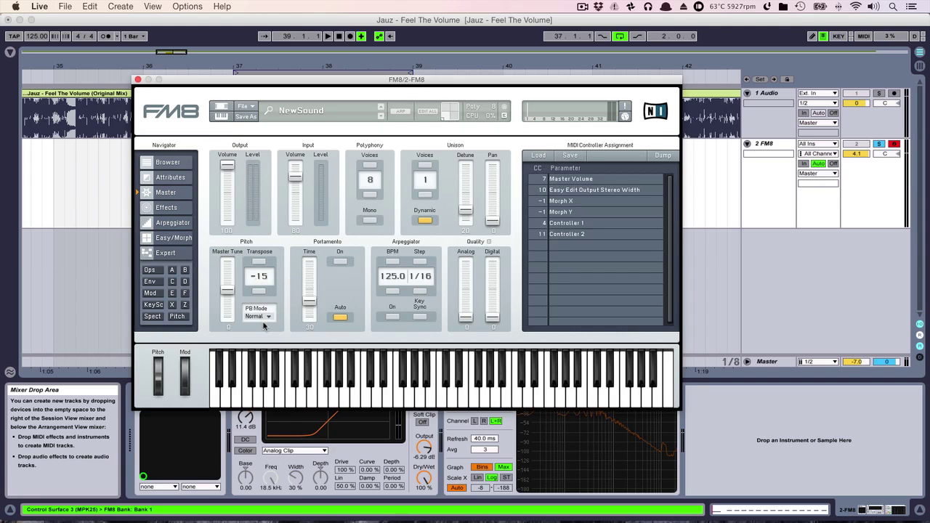
drag(262, 323, 266, 347)
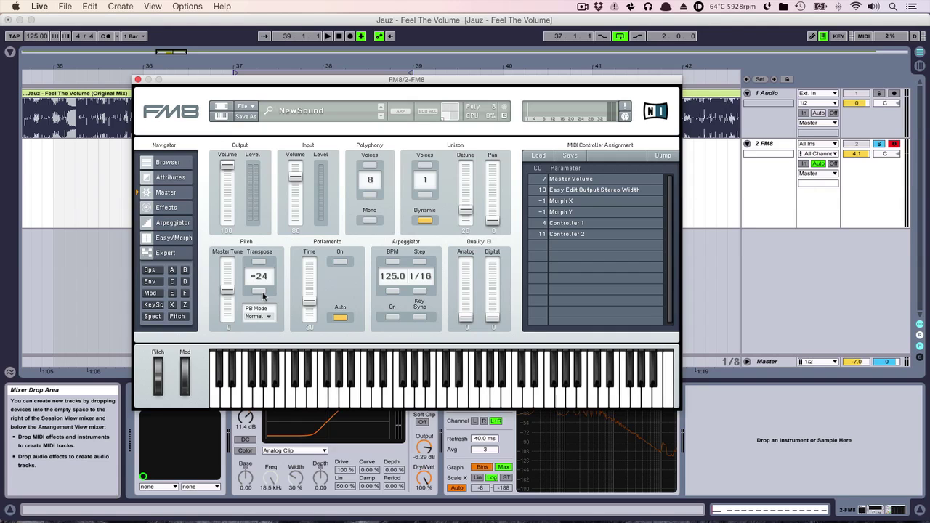
Step: Show FM8's expert operator overview and open the settings of operator F
click(183, 222)
click(183, 239)
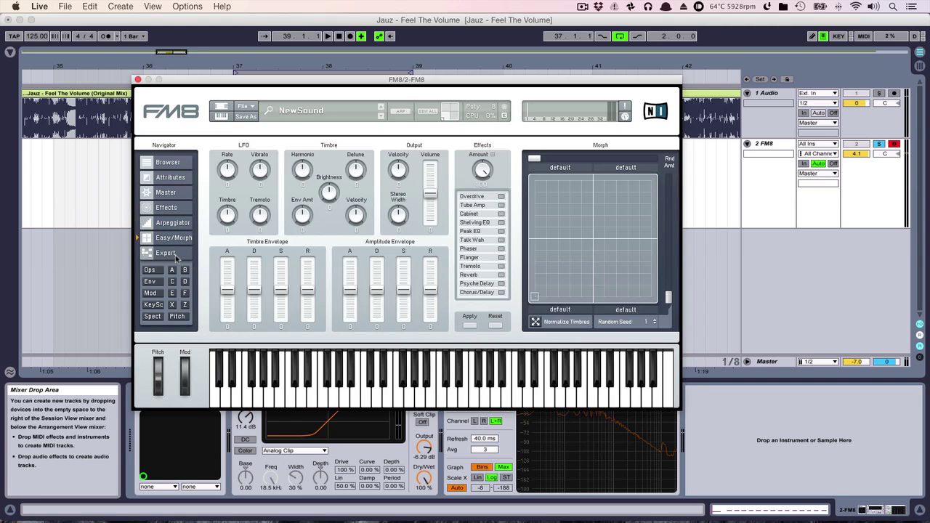
click(176, 254)
click(156, 271)
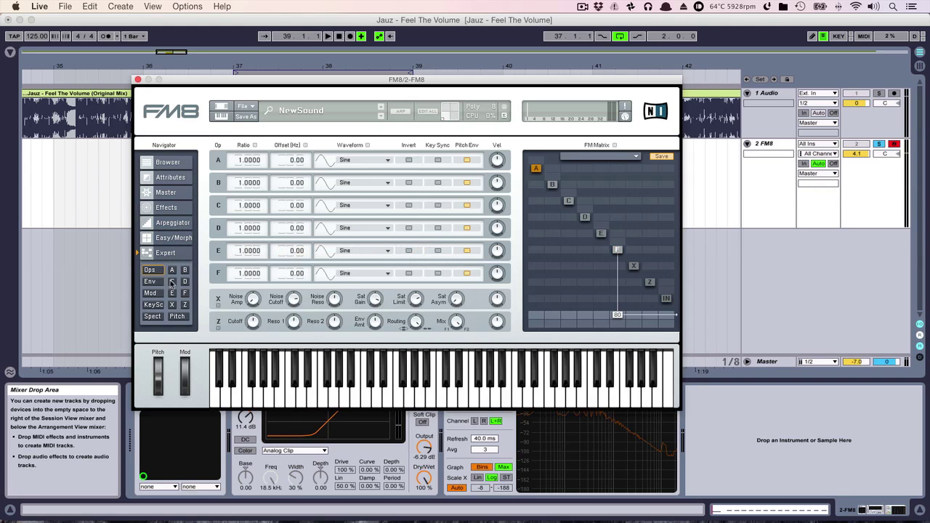
click(618, 250)
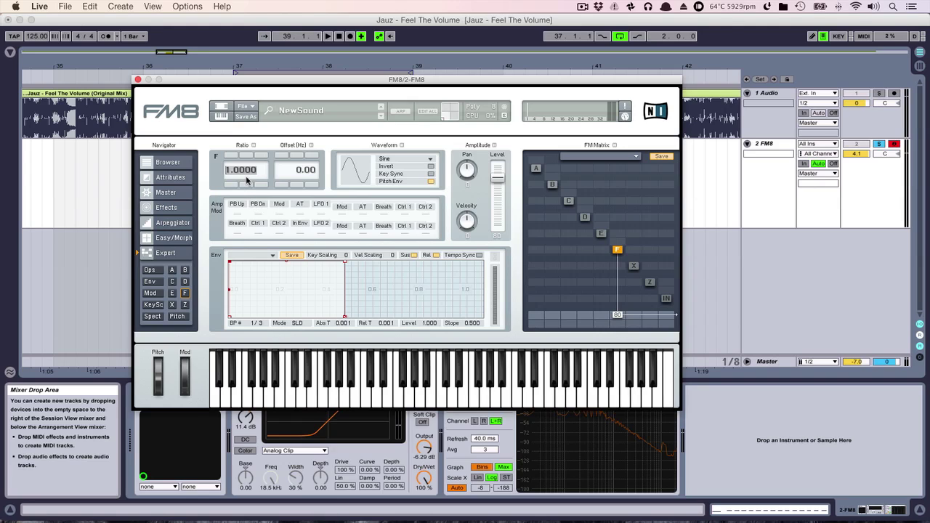
Step: Set operator F's frequency ratio to 0.5000, trying other ratios before returning to that value
scroll(246, 181, down, 1)
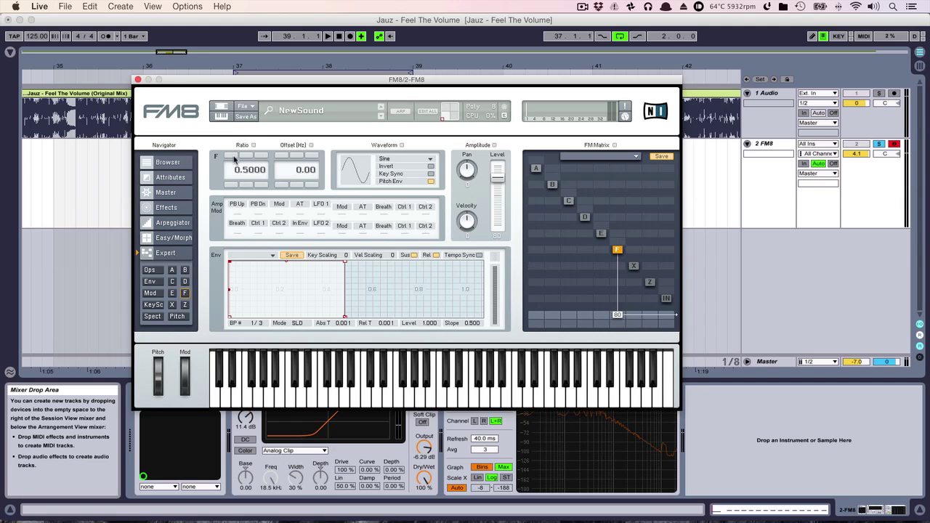
click(232, 156)
click(233, 157)
click(233, 157)
click(233, 156)
click(233, 156)
click(230, 185)
click(231, 185)
click(230, 185)
Step: Route operator E into operator F in the FM matrix with a modulation amount of 30
click(585, 217)
click(602, 234)
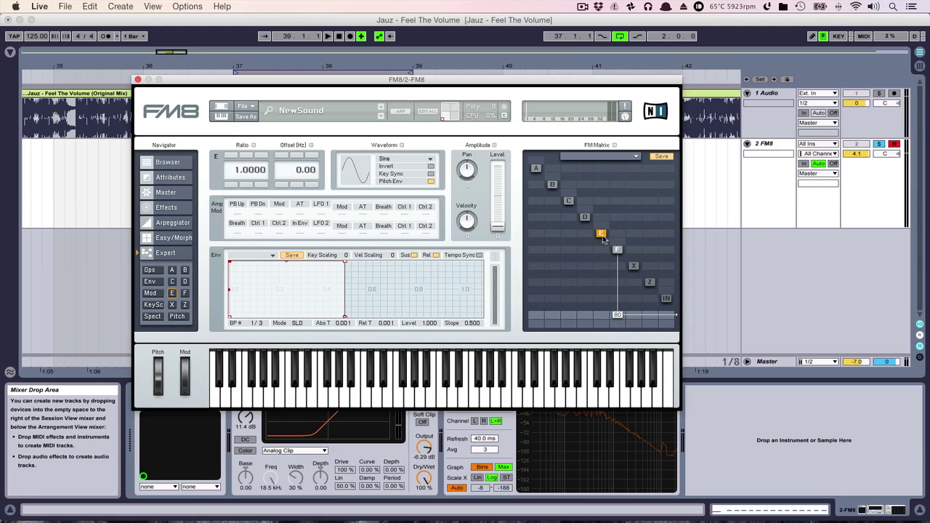
drag(602, 249, 607, 233)
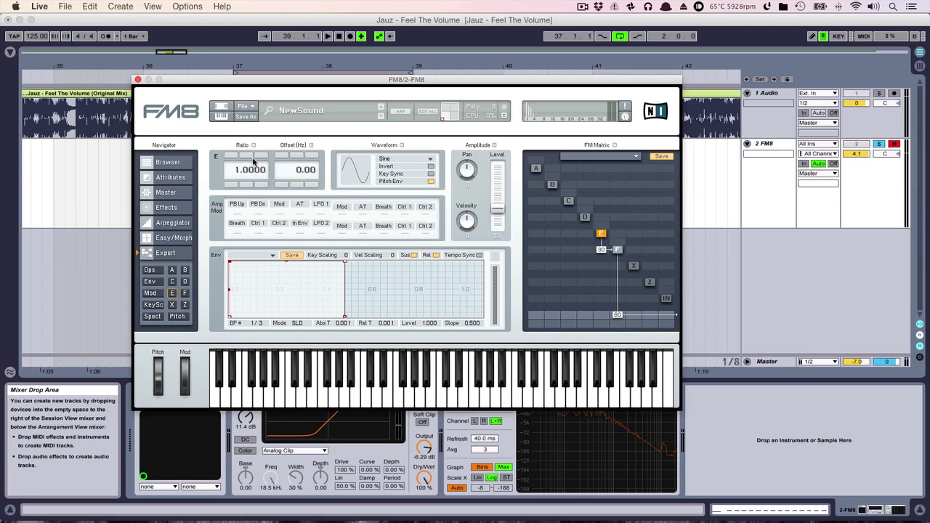
Step: Examine the spectrum and waveform produced by E modulating F, and clear that routing from the matrix
click(617, 250)
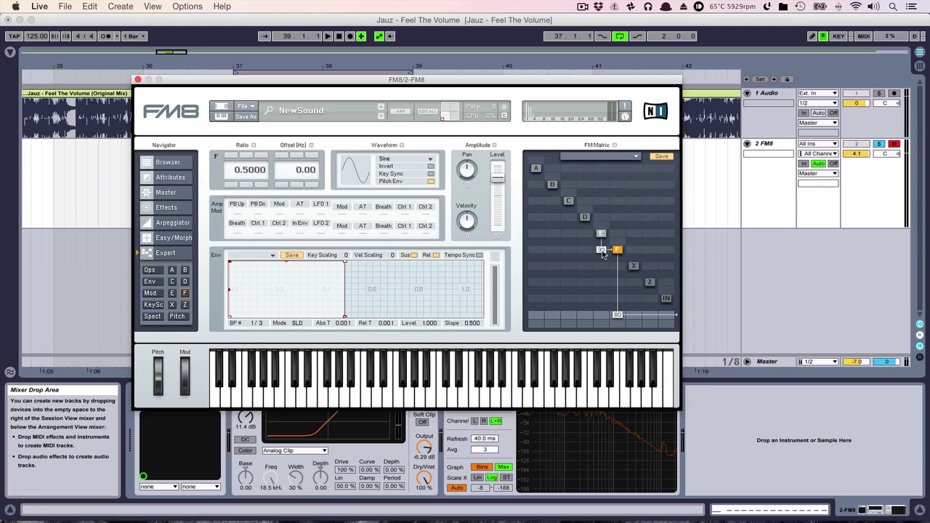
click(156, 318)
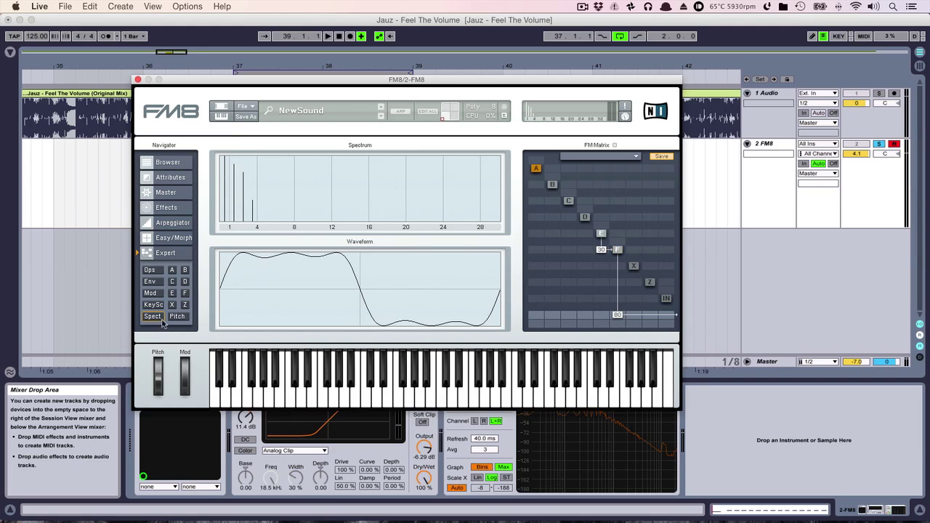
mouse_move(602, 249)
mouse_down()
mouse_move(602, 268)
mouse_move(608, 239)
mouse_up()
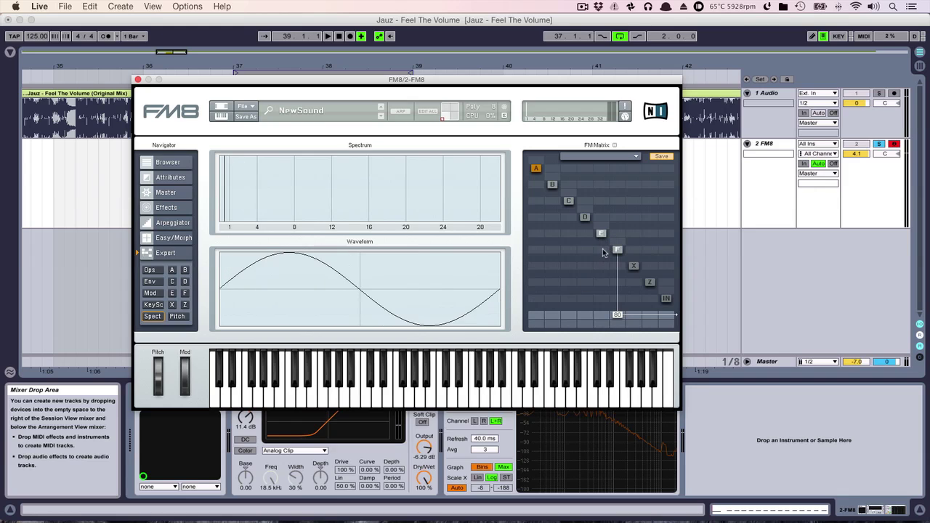
click(601, 233)
click(149, 269)
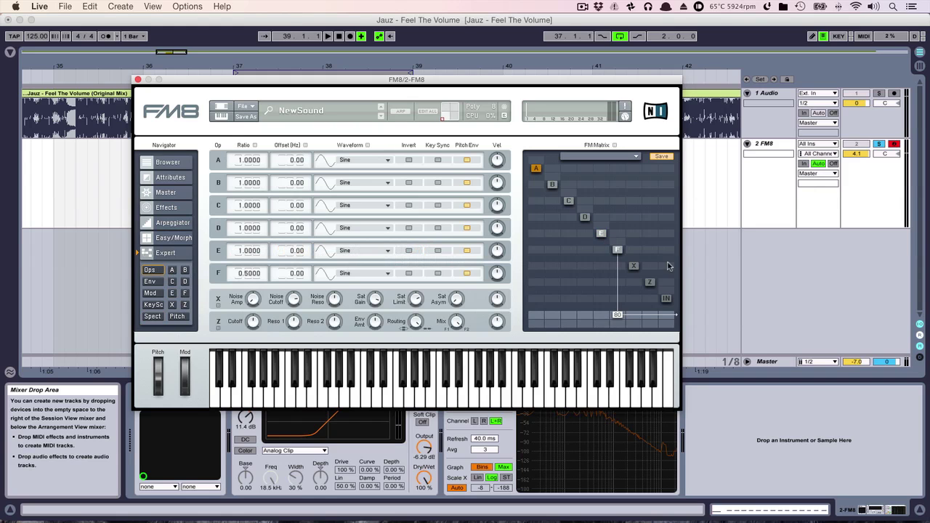
Step: Set the release of operator F's envelope to 0.300 with a slope of 0.660
click(617, 249)
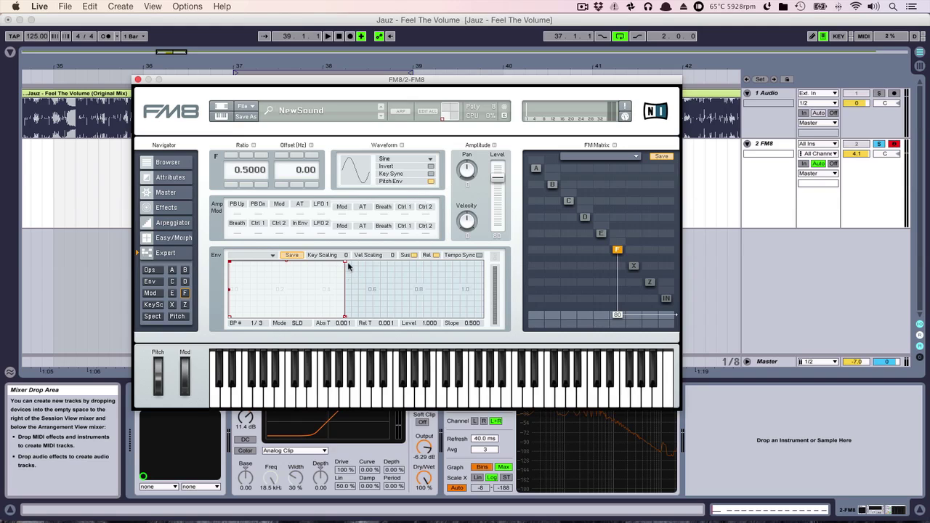
drag(346, 320, 384, 305)
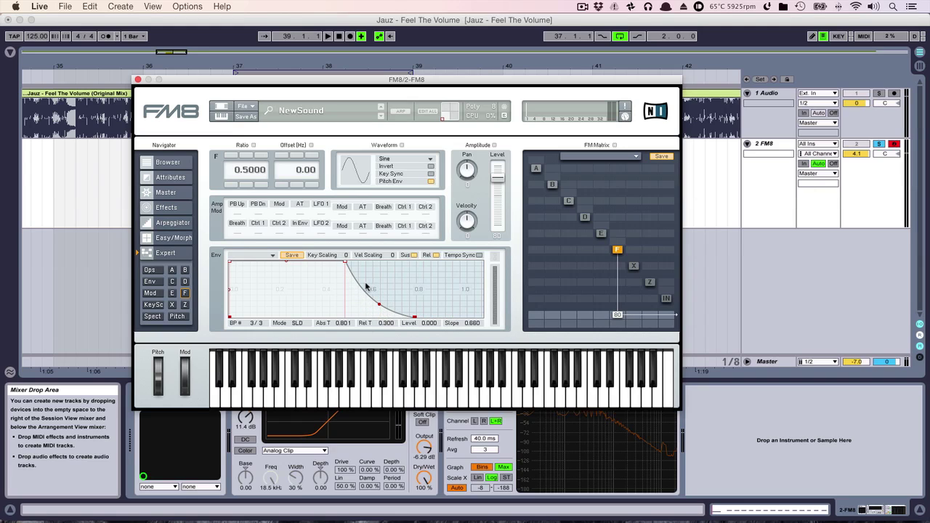
Step: Play the loop and examine the sound of operator F alone in the enlarged spectrum display
key(space)
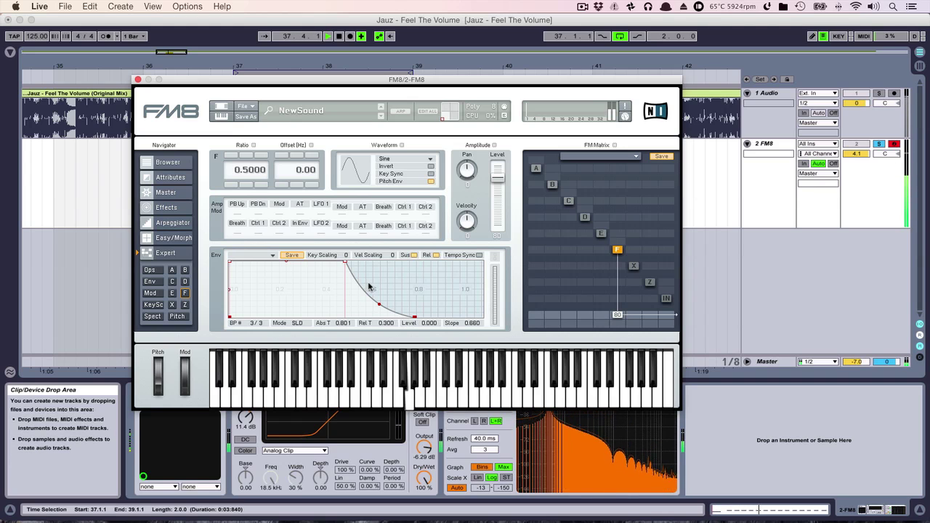
double_click(581, 441)
drag(427, 84, 541, 286)
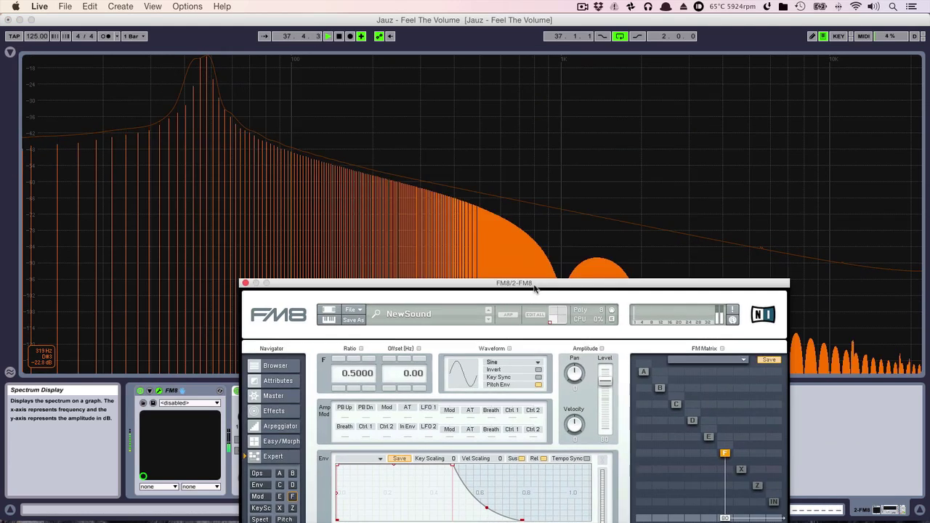
drag(431, 280, 380, 72)
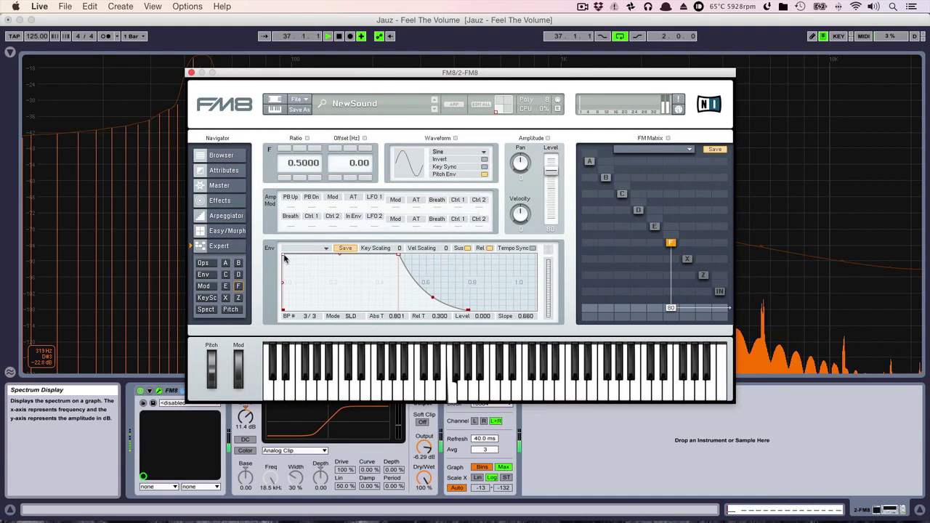
Step: Give operator F's envelope an attack time of 0.028 at level 1.000 with a slope of 0.400
drag(292, 263, 333, 258)
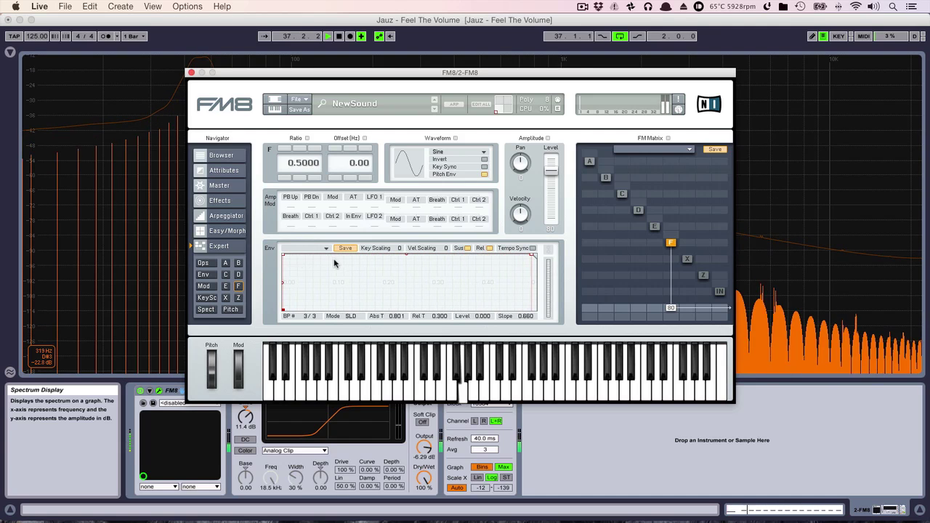
click(286, 256)
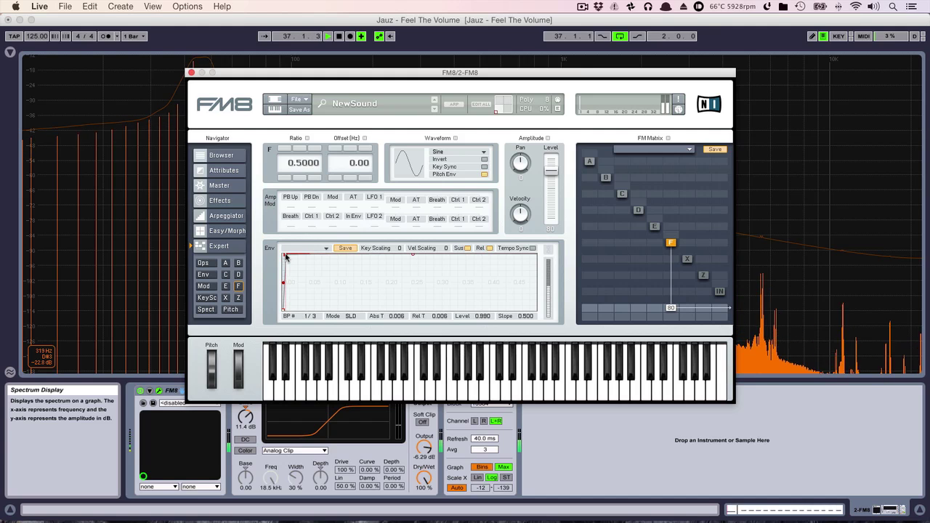
drag(286, 256, 287, 292)
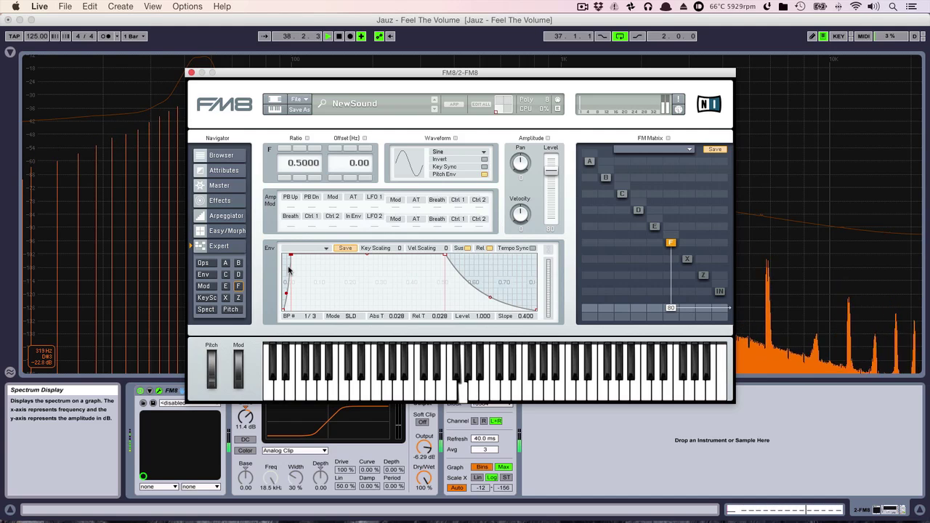
Step: Select operator E and make it modulate operator F by 30 in the FM matrix
click(653, 228)
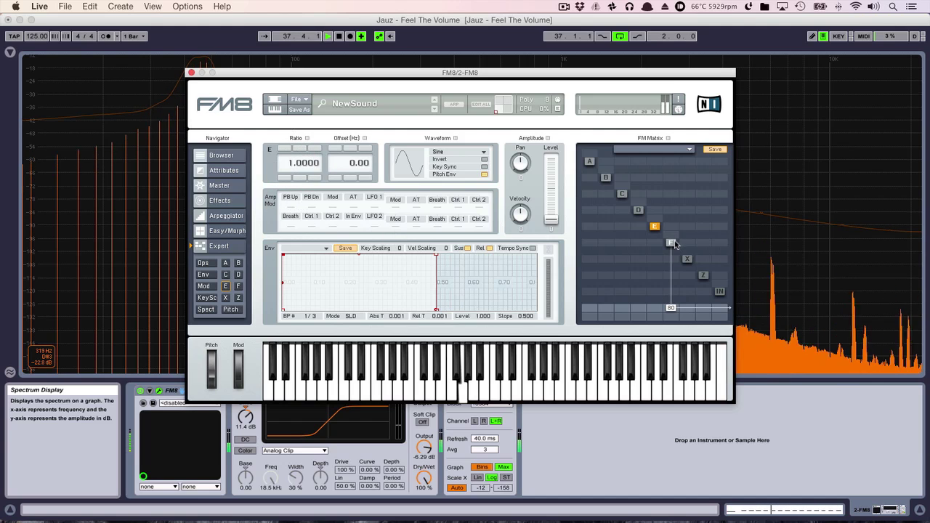
drag(661, 243, 662, 228)
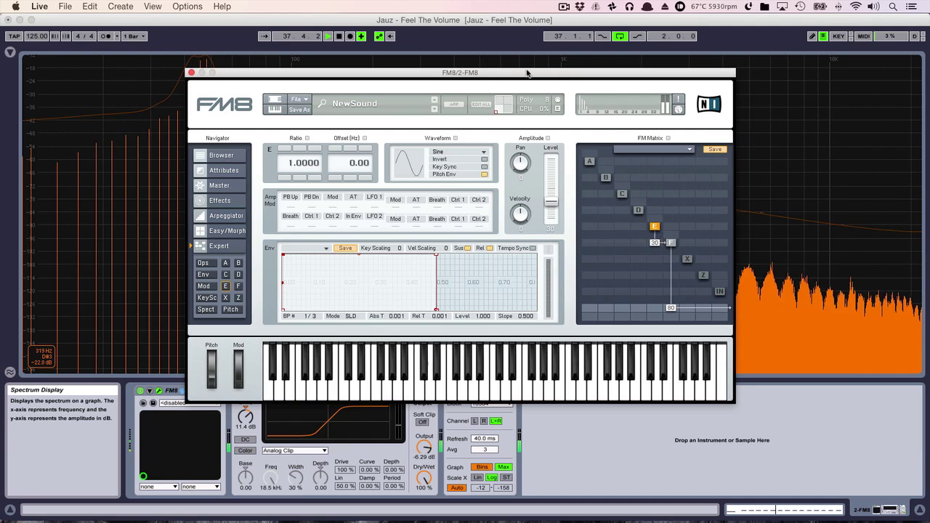
Step: Examine the harmonics that operator E adds in the spectrum display, and stop playback
drag(527, 73, 672, 196)
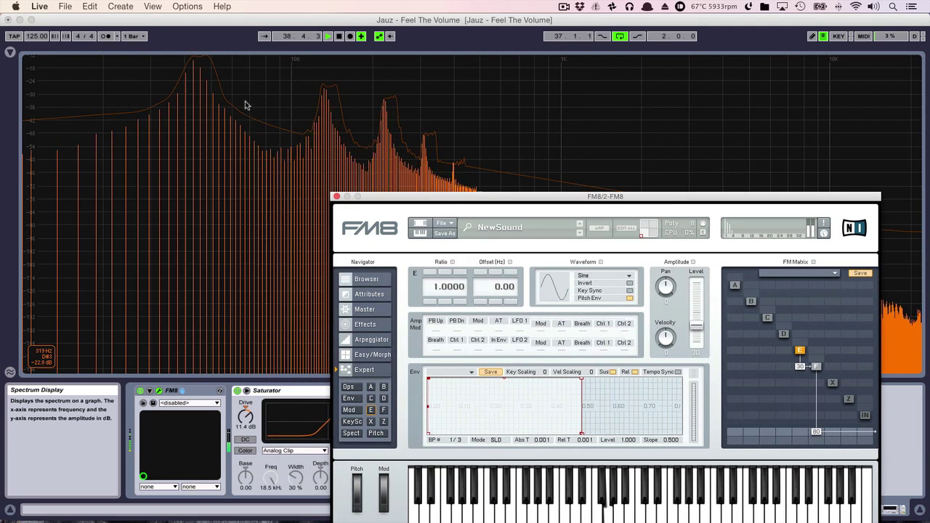
drag(476, 196, 539, 304)
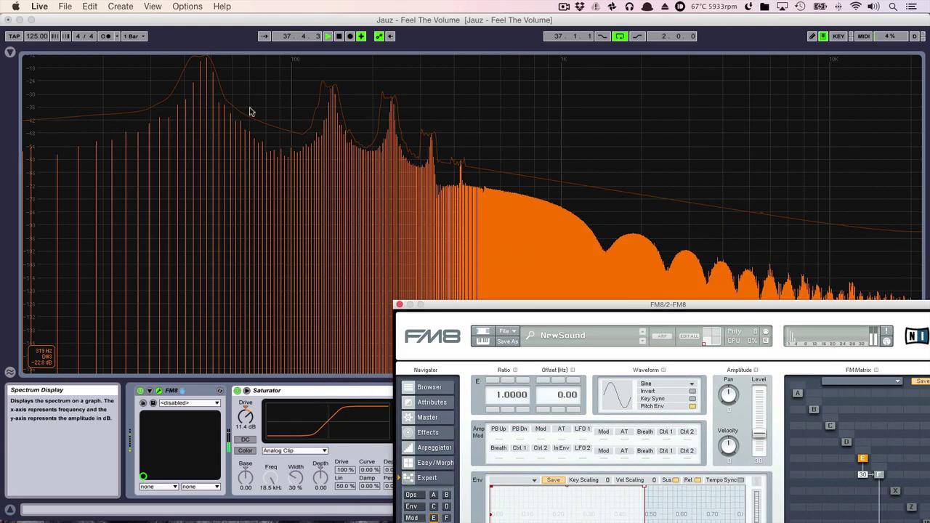
drag(652, 306, 437, 87)
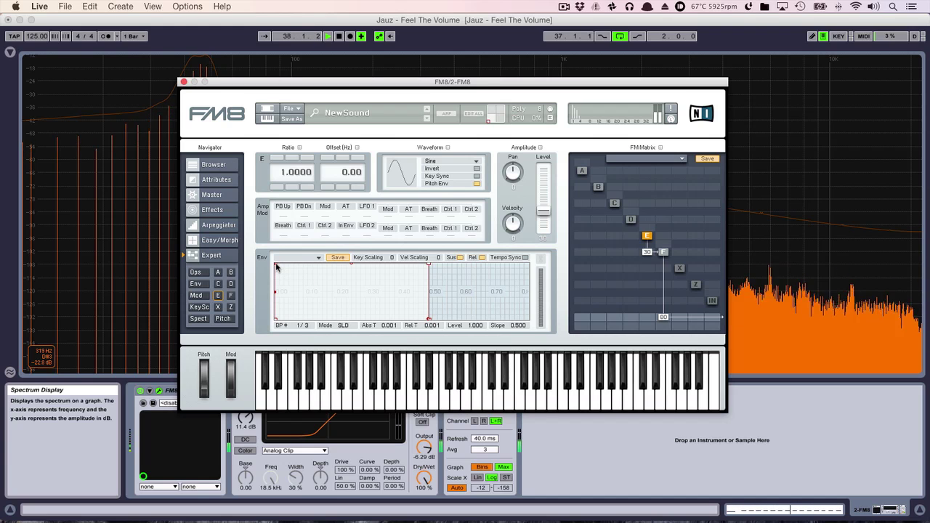
key(space)
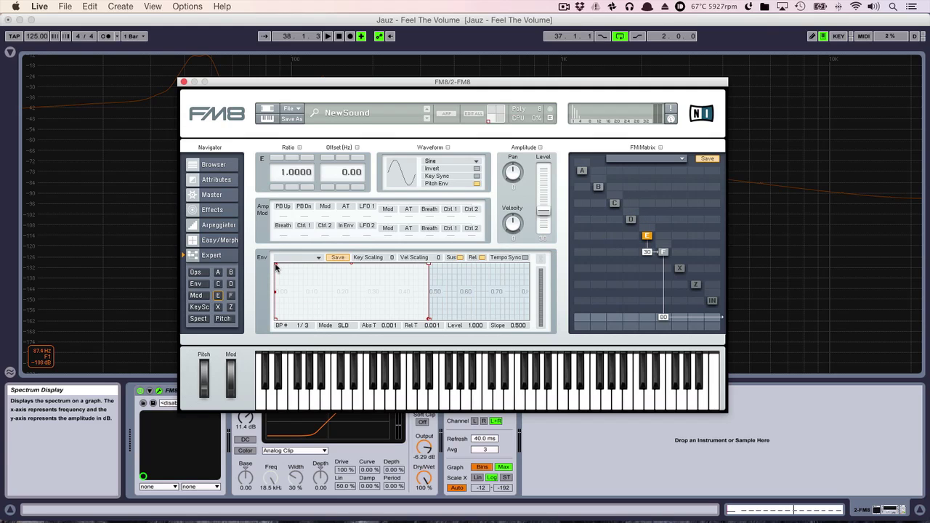
Step: Shape operator E's envelope with a curved attack of 0.036 and a decay of 0.958 down to level 0.000
drag(275, 267, 286, 265)
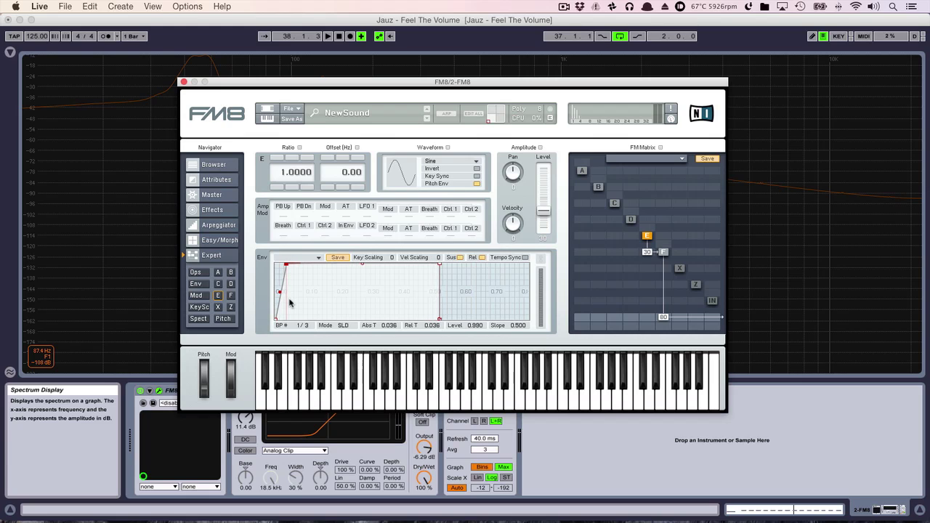
drag(280, 295, 280, 308)
drag(438, 267, 438, 320)
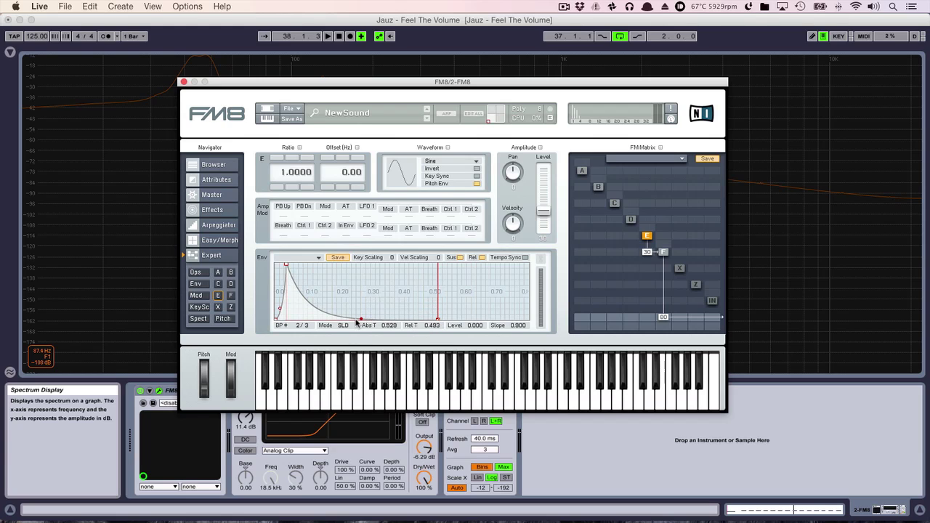
drag(423, 292, 436, 353)
drag(353, 321, 413, 332)
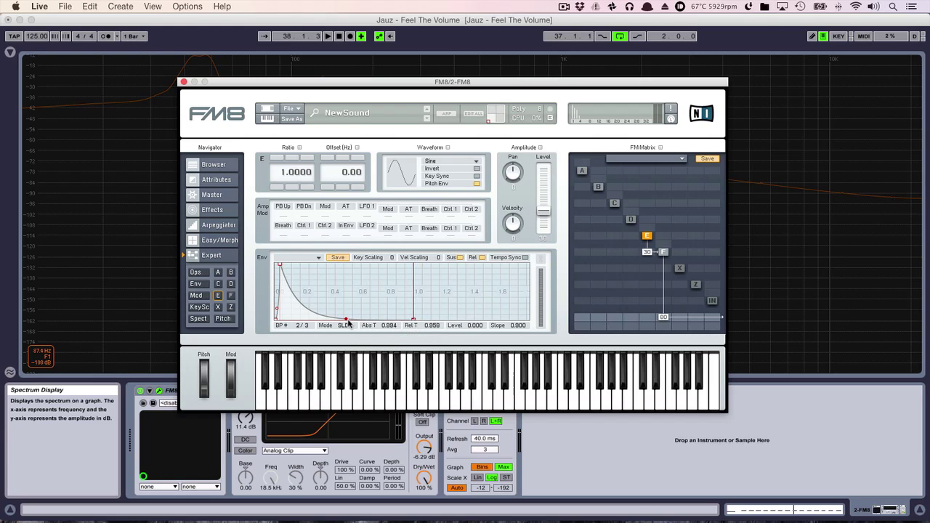
drag(348, 323, 353, 310)
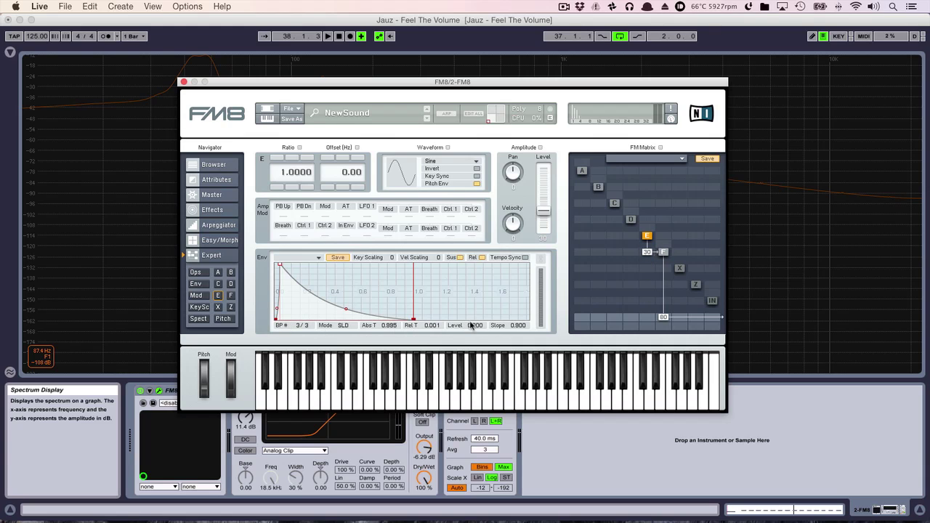
Step: Fine-tune the attack peak of operator E's envelope and compare its shape with operator F's envelope
click(280, 264)
drag(280, 265, 279, 262)
click(662, 253)
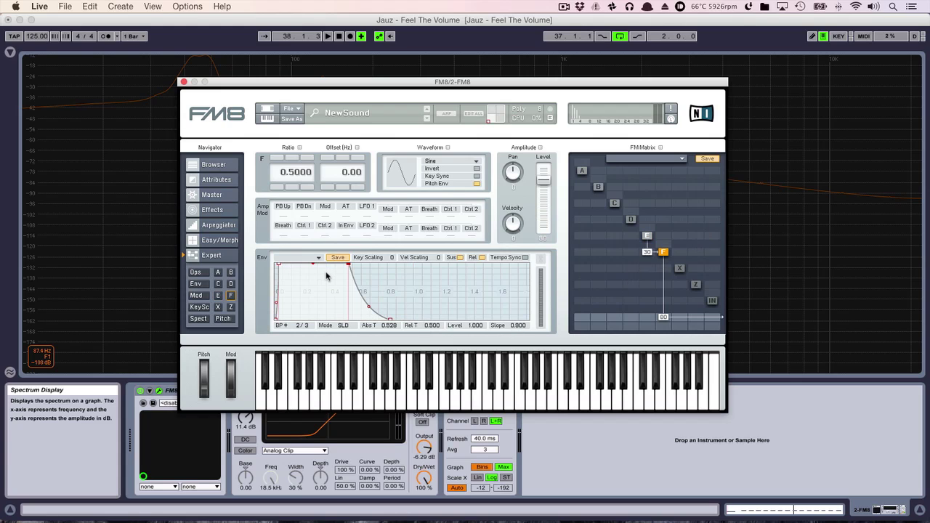
click(646, 236)
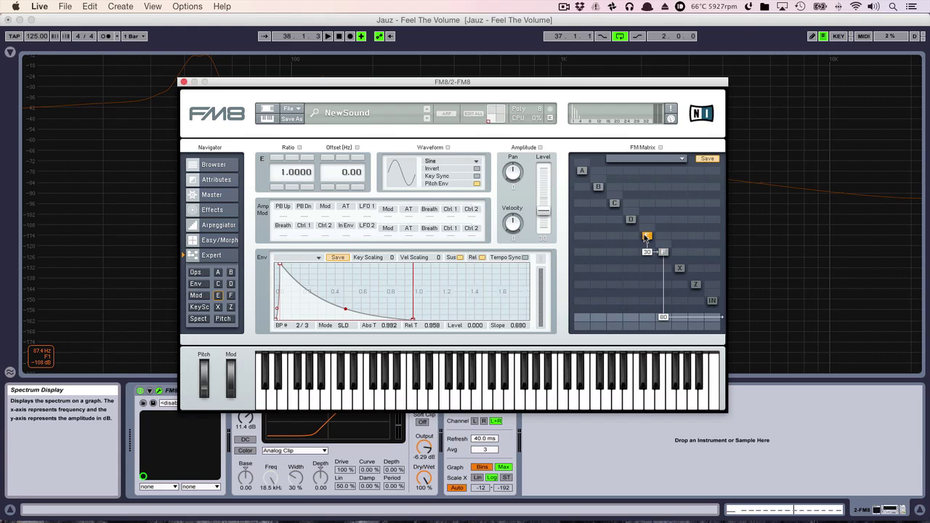
Step: Audition the sound with E's modulation of F raised to 62, and return the amount to 30
key(space)
drag(369, 81, 371, 133)
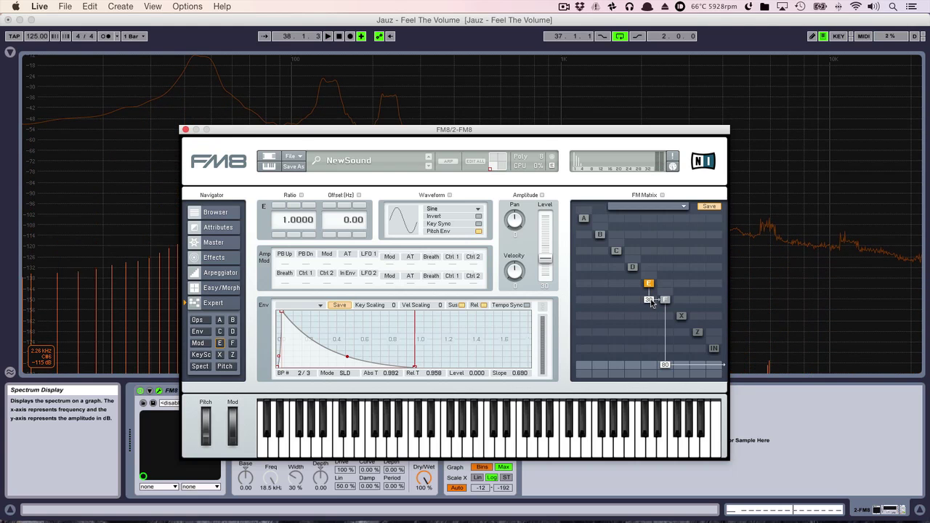
mouse_move(650, 299)
mouse_down()
mouse_move(655, 291)
mouse_move(651, 300)
mouse_up()
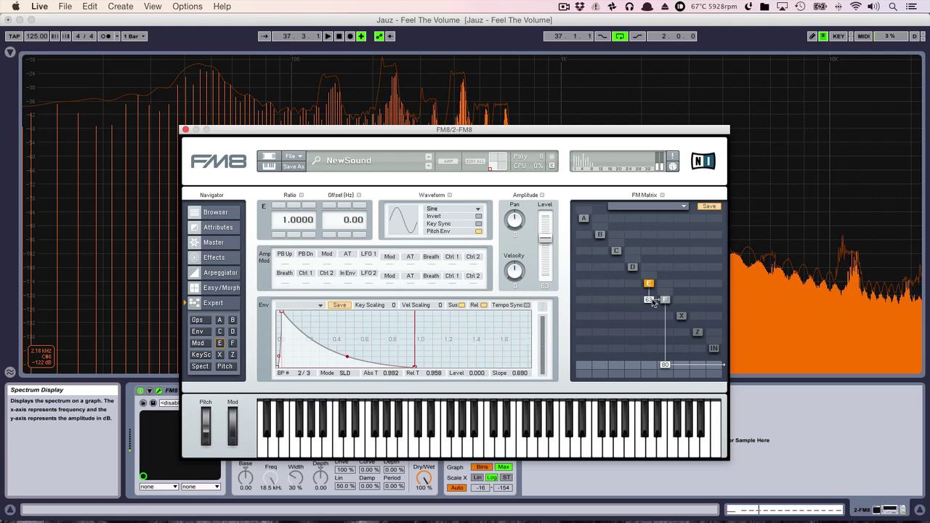
drag(652, 303, 652, 315)
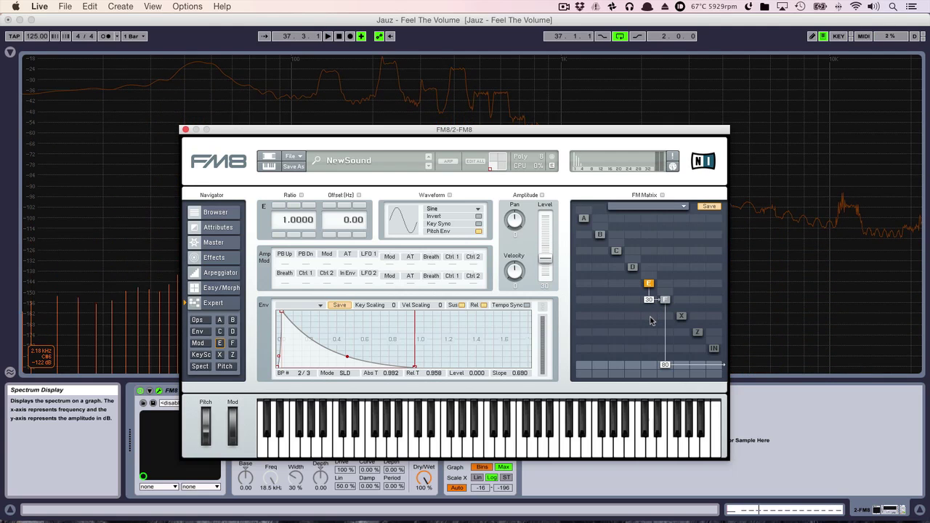
Step: Set operator E's envelope release to 0.956 and its sustain level to 0.041 with a decay time of 0.968
drag(414, 368, 516, 385)
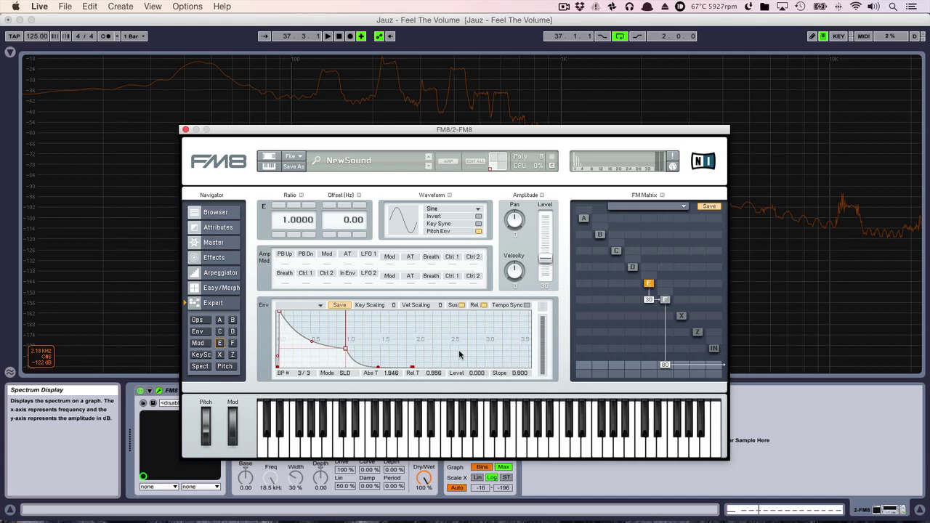
click(664, 300)
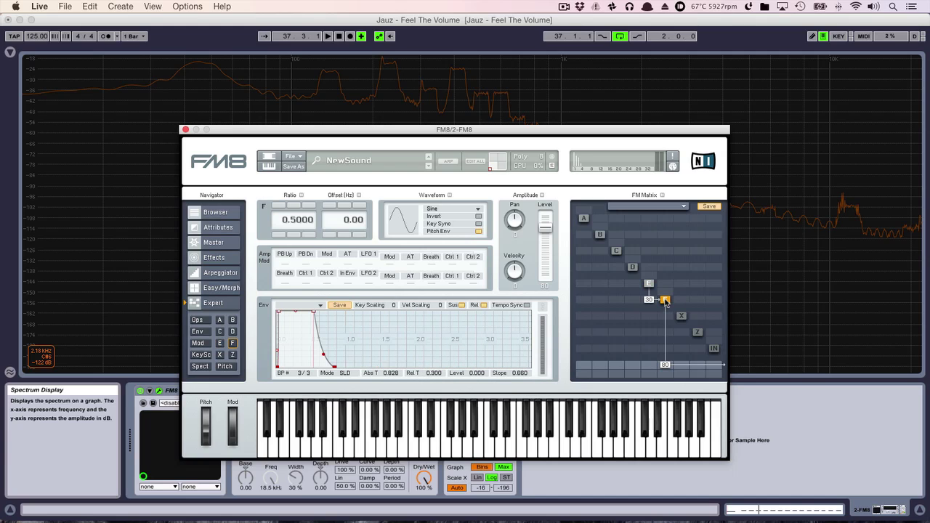
click(650, 284)
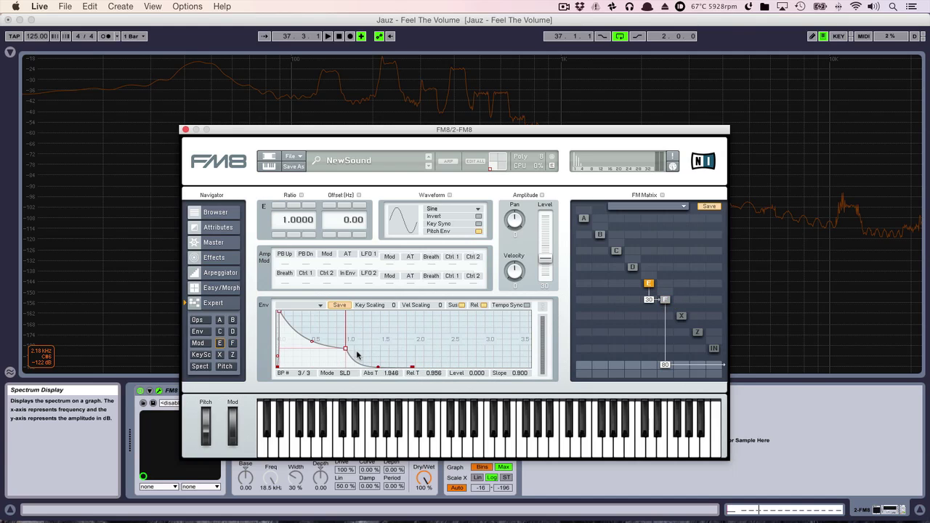
drag(346, 353, 307, 334)
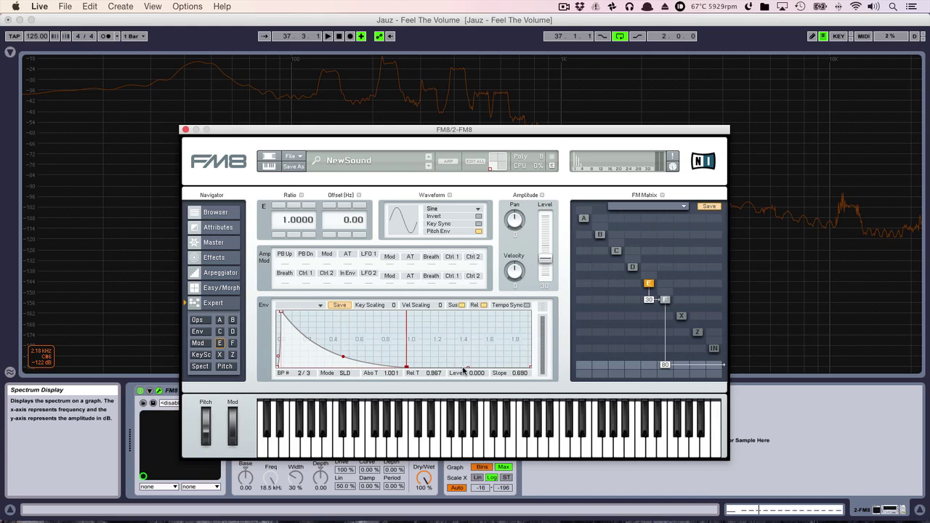
drag(407, 370, 415, 367)
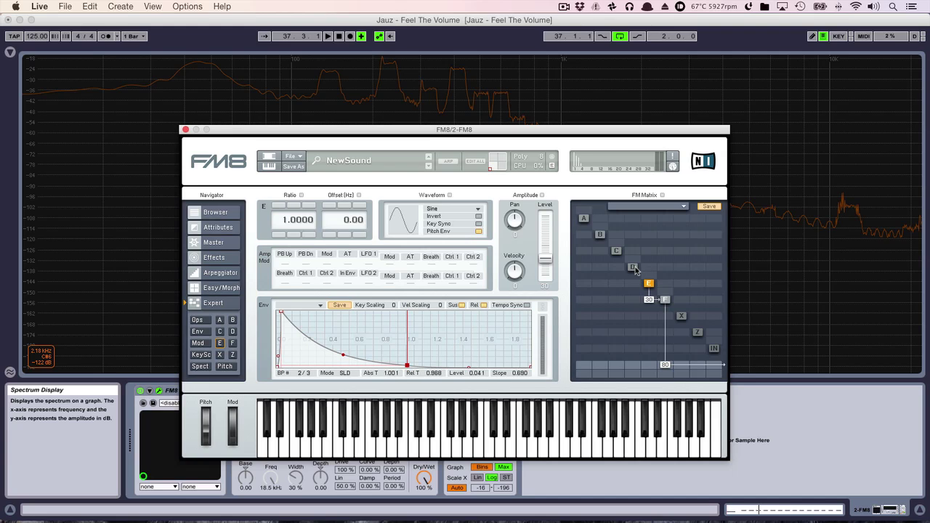
Step: Route operator D into F at an amount of 50 and link D's envelope to operator E's envelope
click(633, 267)
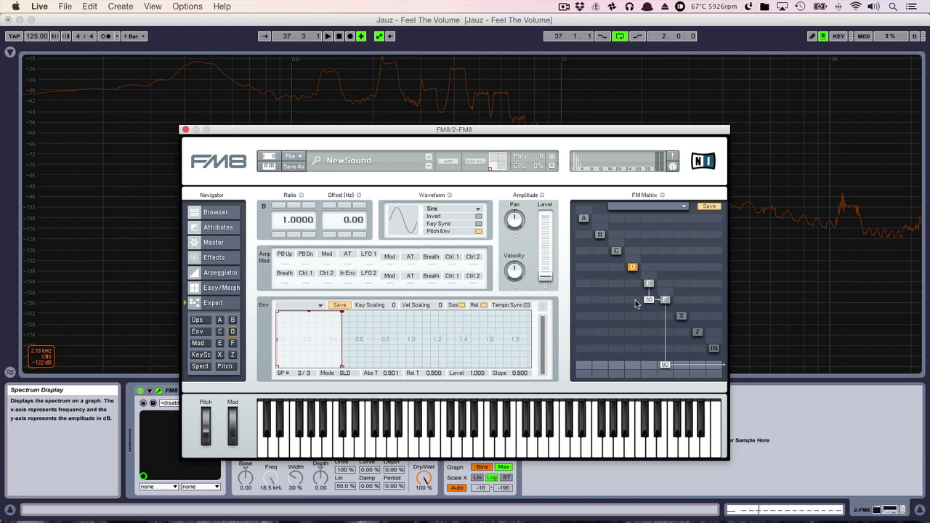
drag(635, 303, 640, 283)
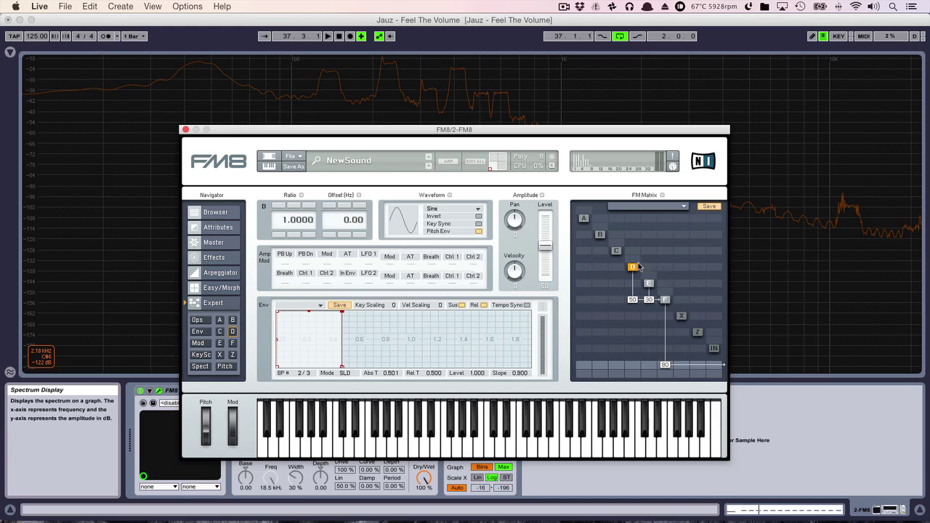
click(196, 321)
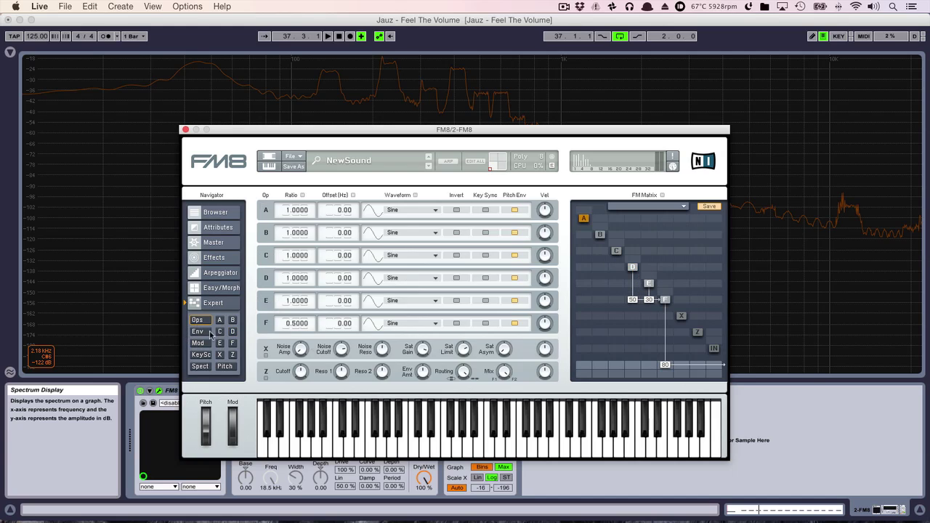
click(203, 331)
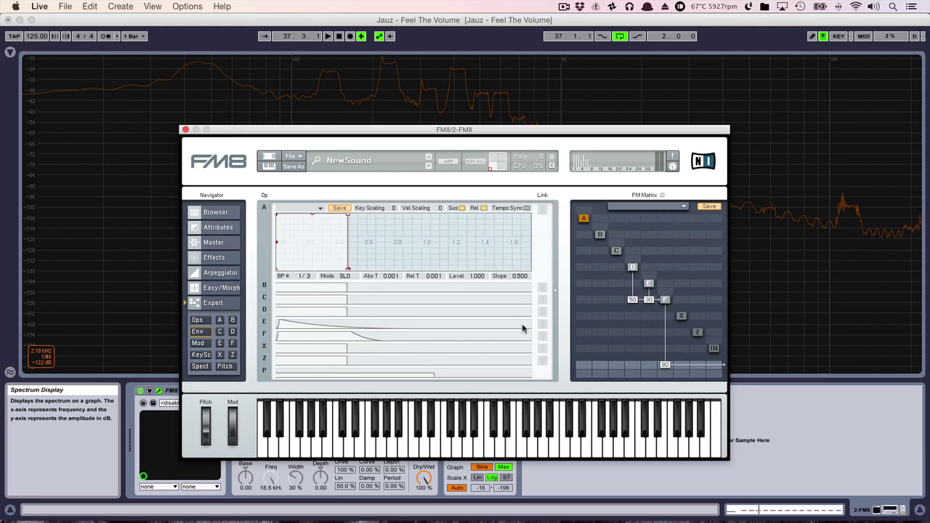
click(495, 327)
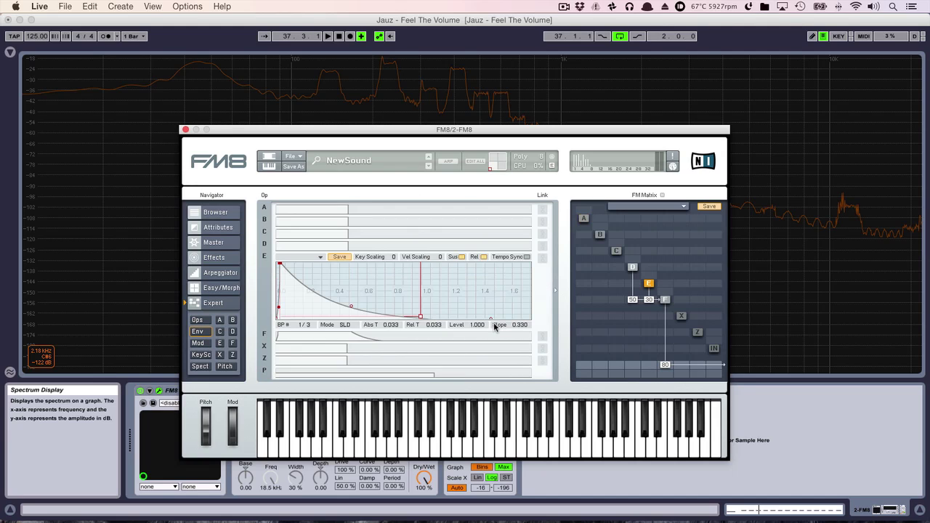
click(541, 247)
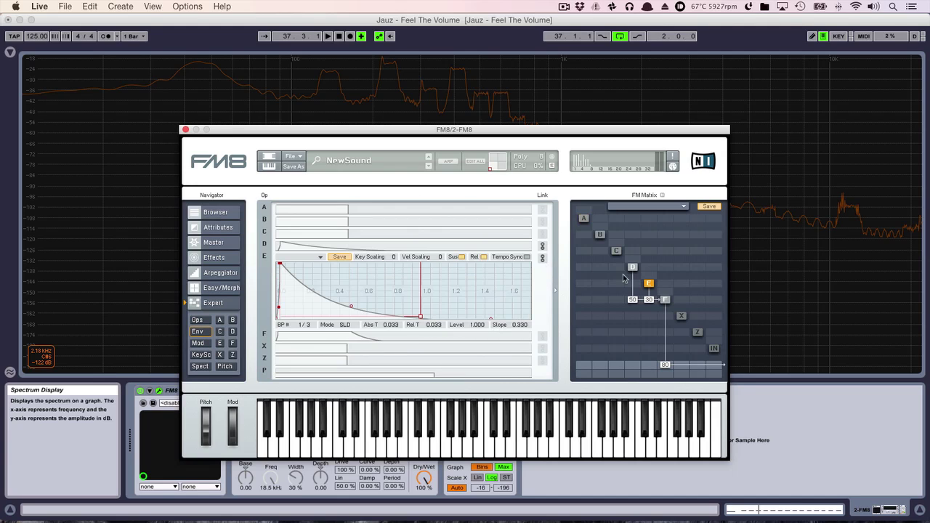
Step: Check operator D's linked envelope and audition the loop with D modulating F
click(632, 267)
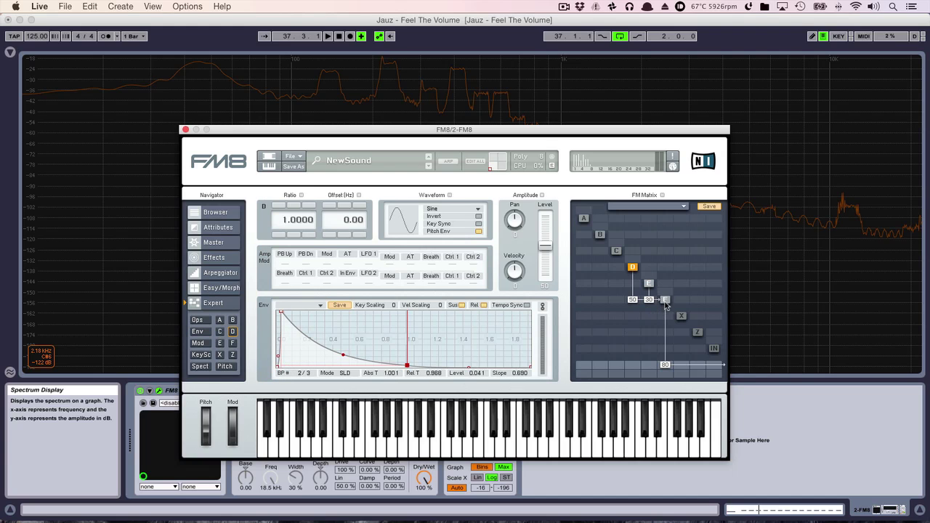
key(space)
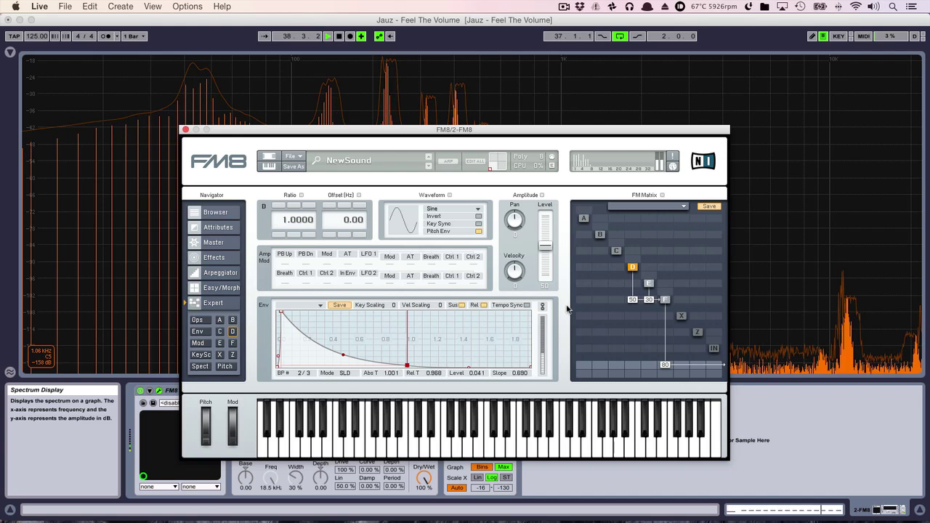
key(space)
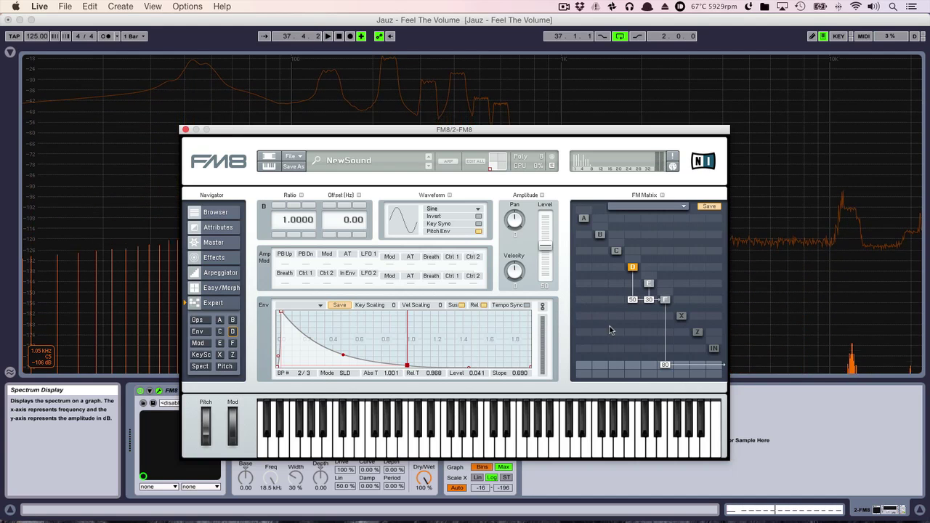
Step: Route operator C into F at an amount of 30 and link C's envelope to those of D and E
click(616, 250)
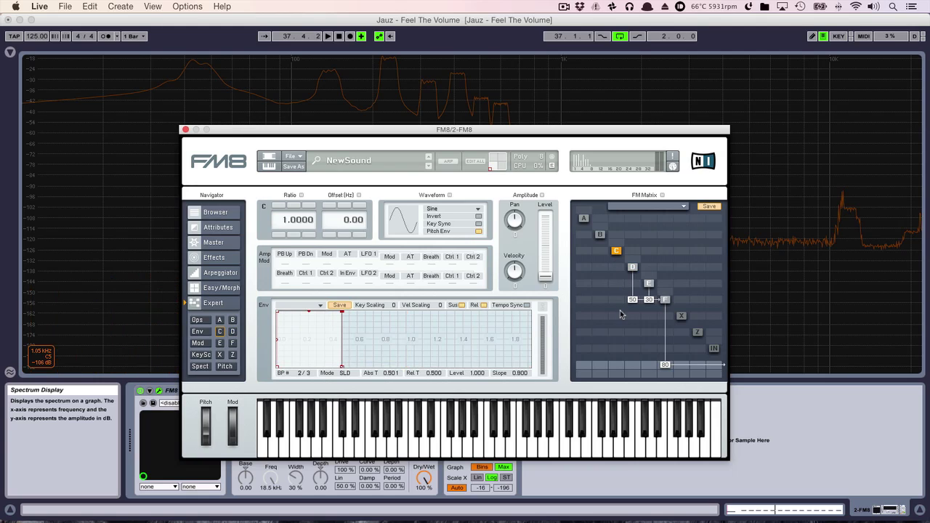
drag(621, 303, 622, 290)
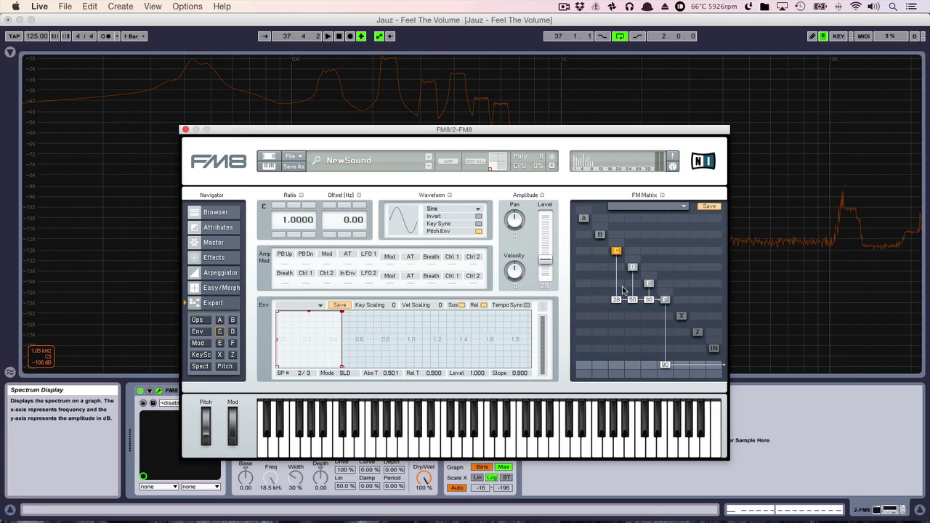
click(198, 331)
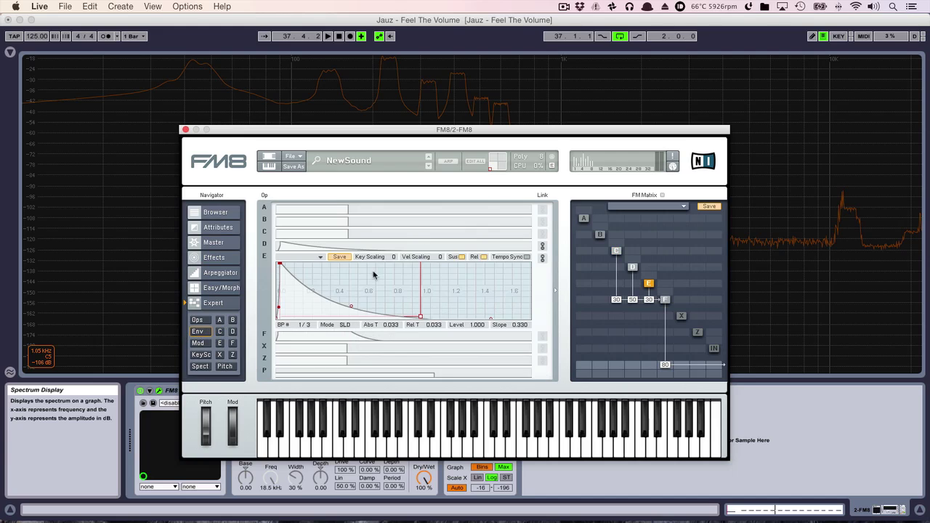
click(543, 234)
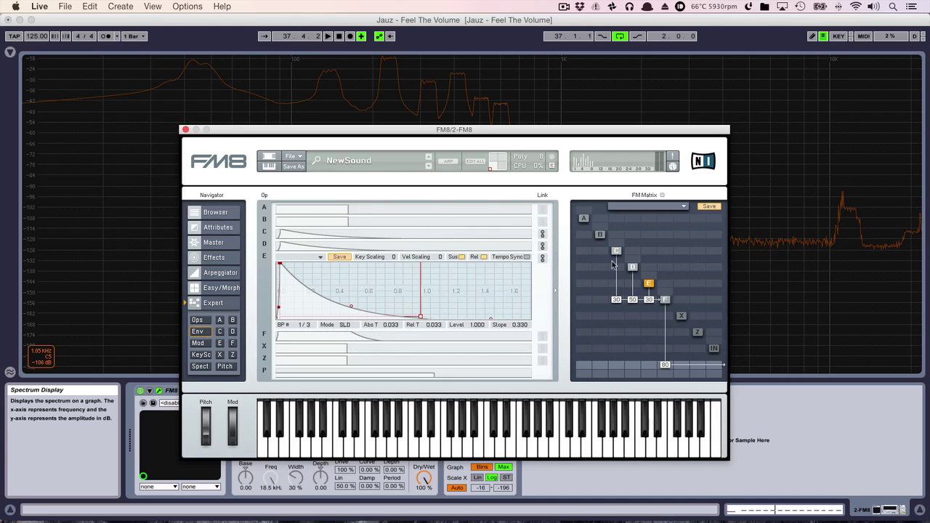
click(334, 249)
click(351, 234)
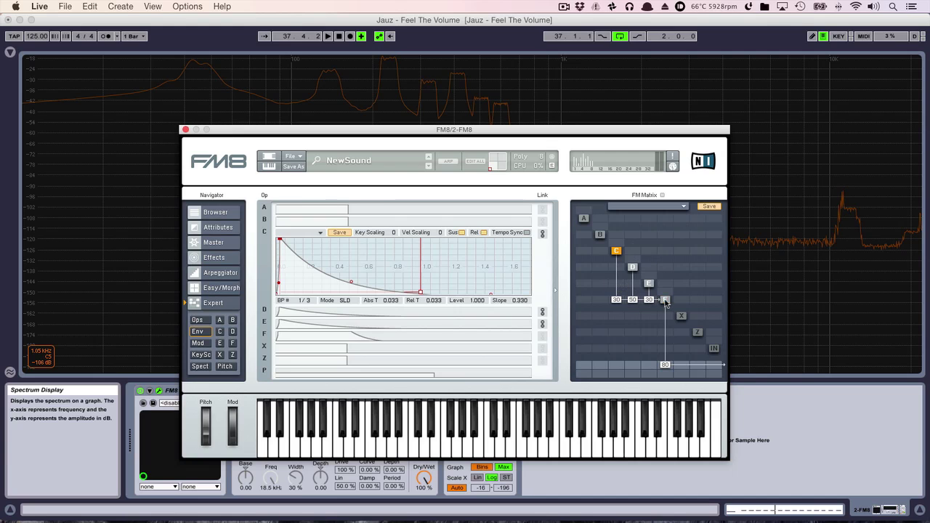
Step: Audition the loop with C, D and E modulating F, and examine the harmonics on the uncovered spectrum display
click(664, 300)
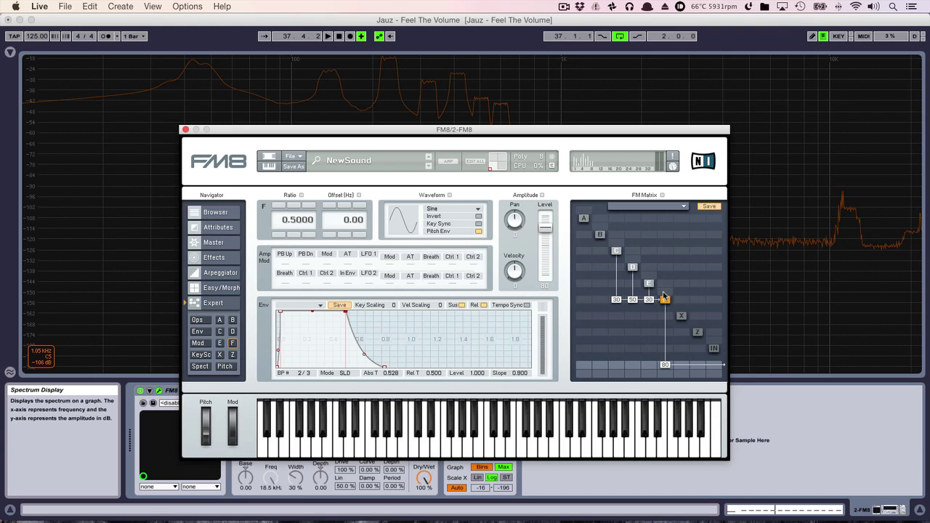
key(space)
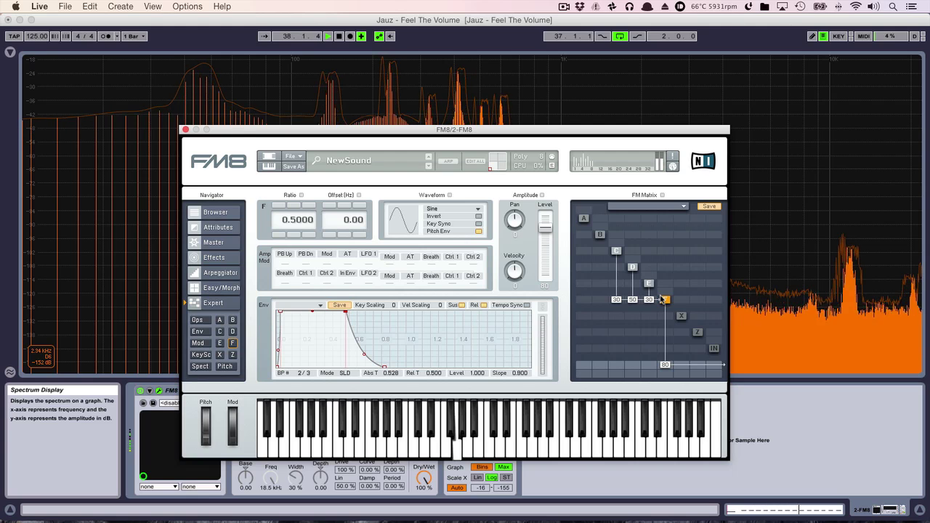
drag(512, 130, 499, 330)
click(496, 205)
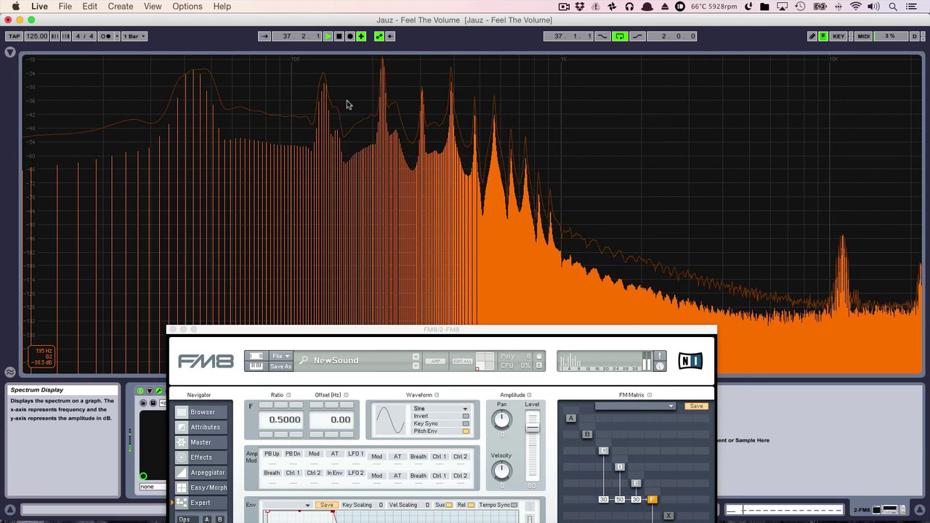
key(space)
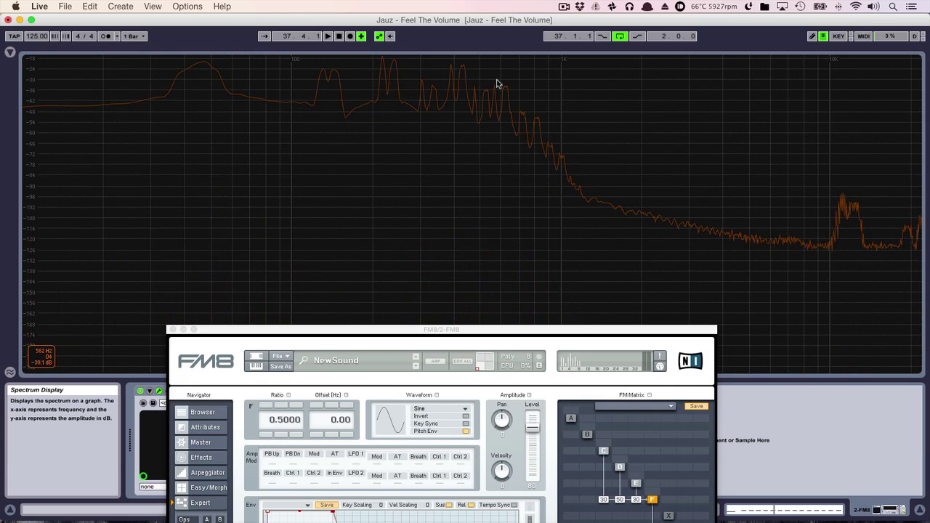
key(space)
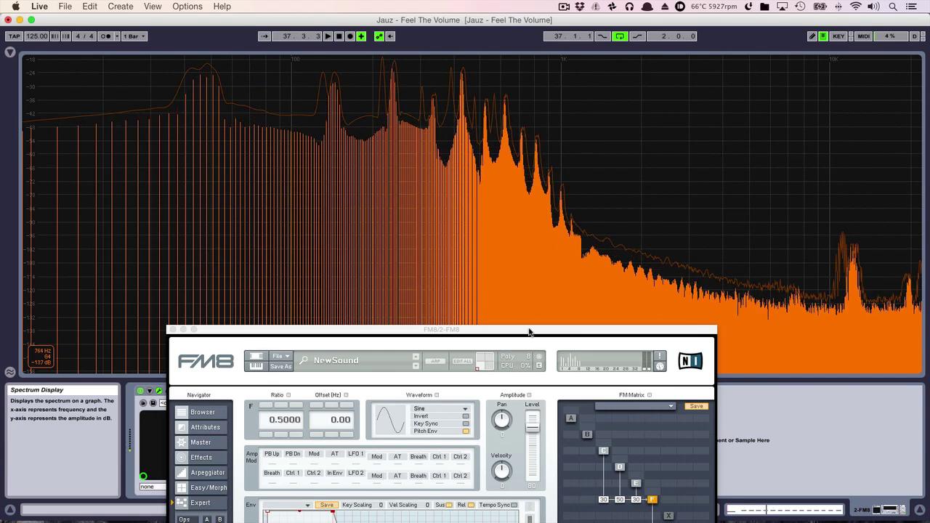
drag(529, 331, 532, 84)
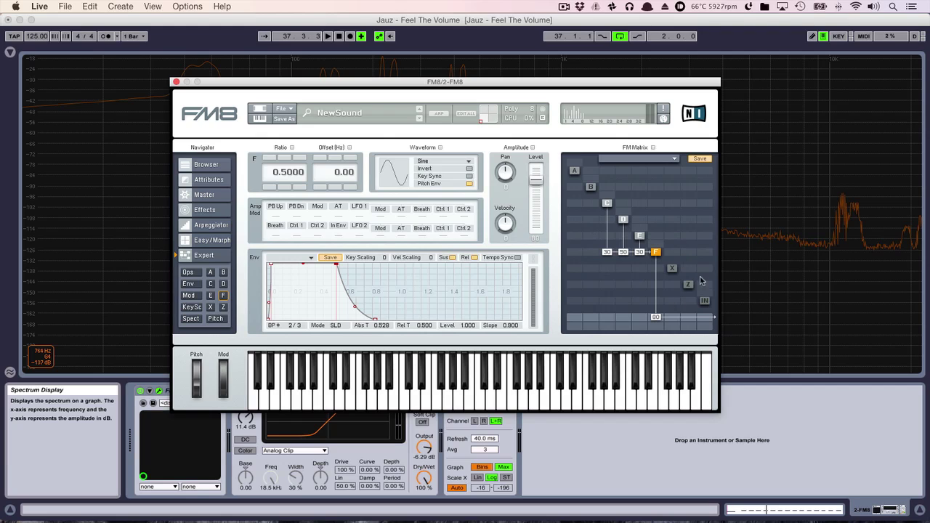
Step: Enable Key Sync on operators C, D, E and F
click(641, 237)
click(623, 220)
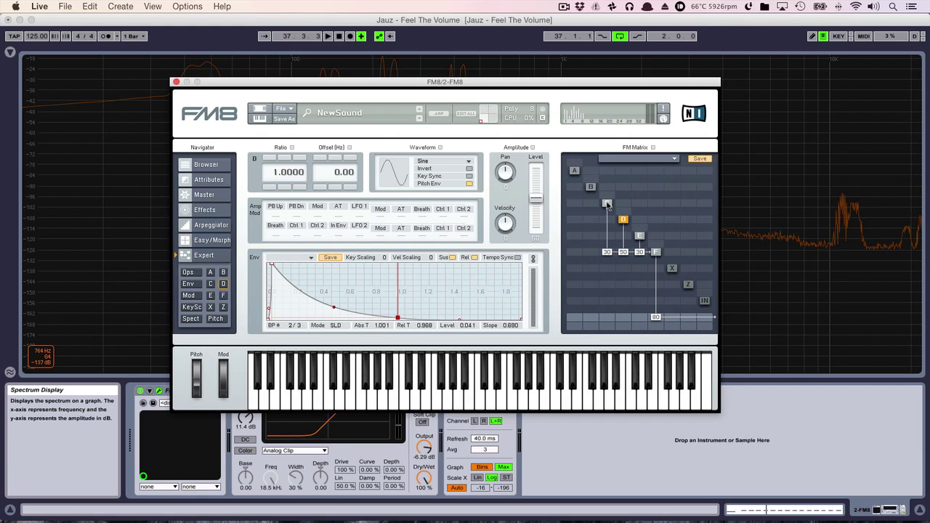
click(607, 204)
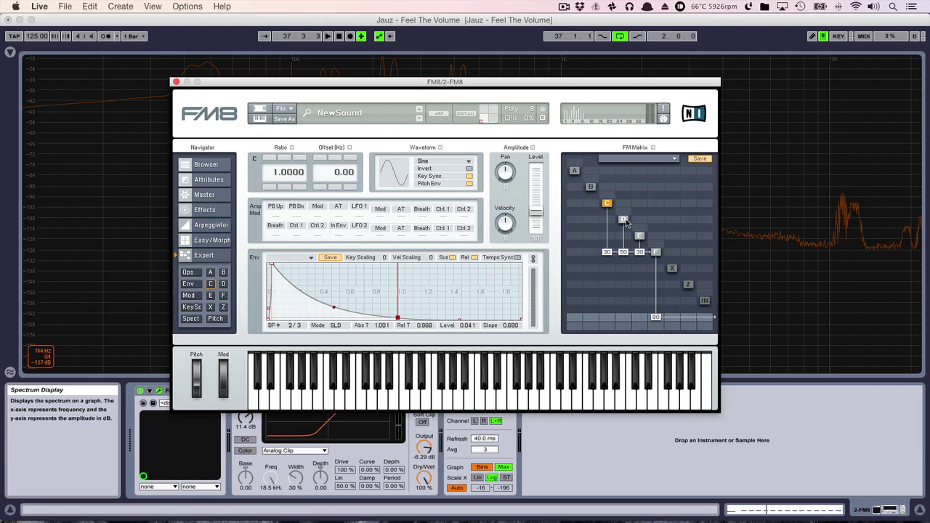
click(624, 219)
click(641, 237)
click(656, 252)
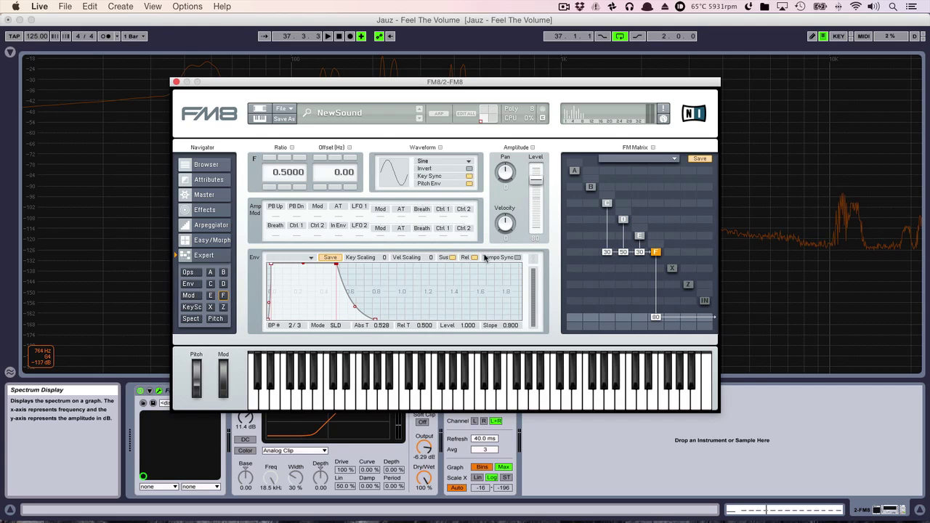
drag(461, 82, 489, 107)
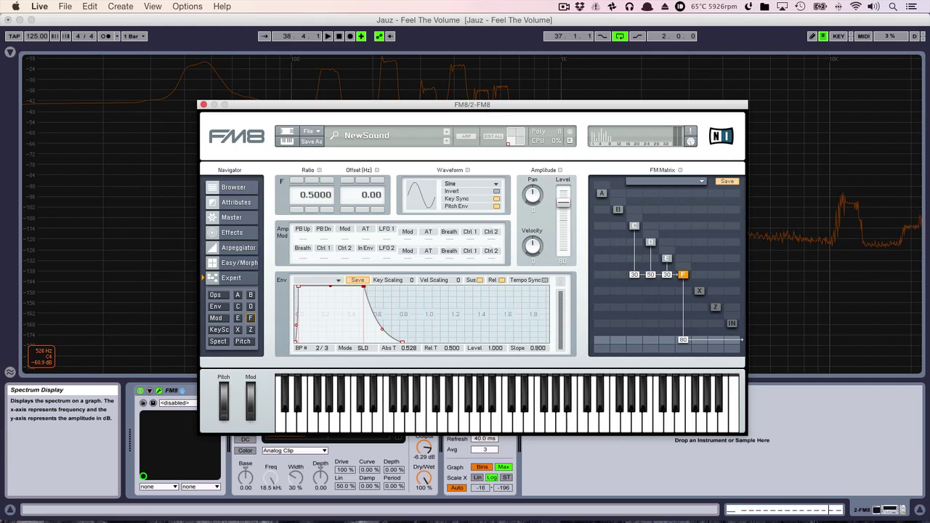
Step: Send operator B directly to the output at a level of 80 while checking the loop on the spectrum display
click(619, 211)
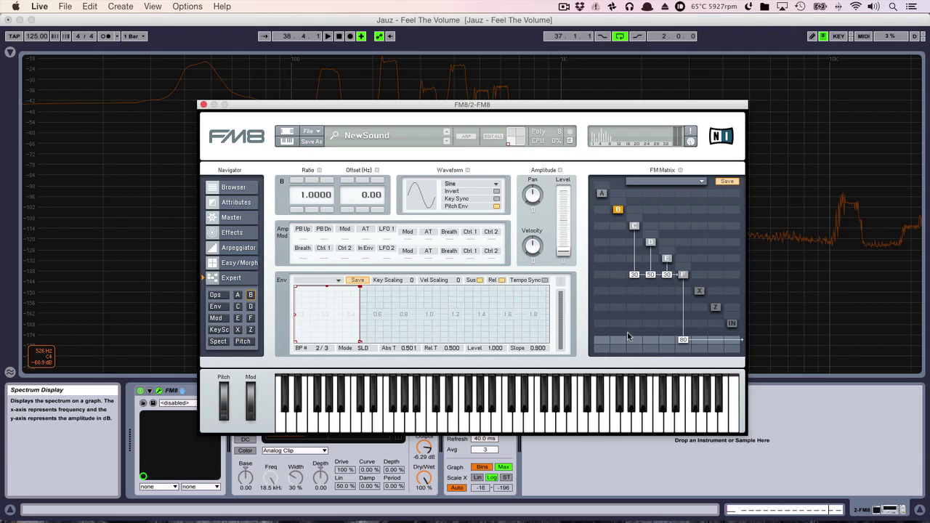
drag(621, 337, 619, 301)
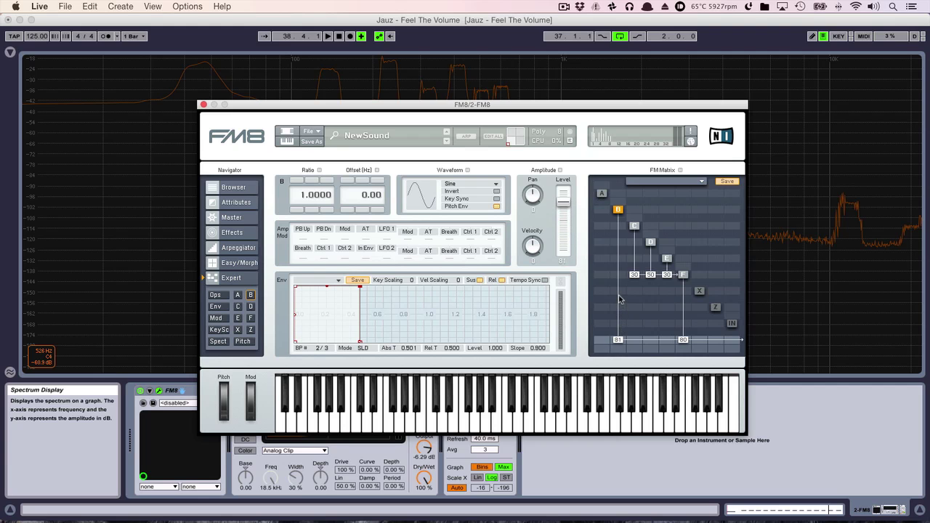
drag(462, 109, 462, 213)
key(space)
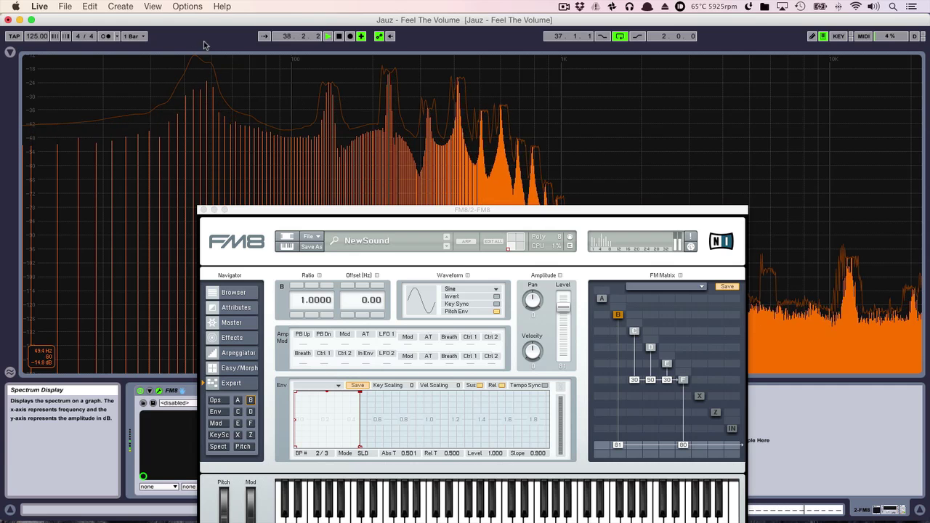
drag(521, 215, 539, 180)
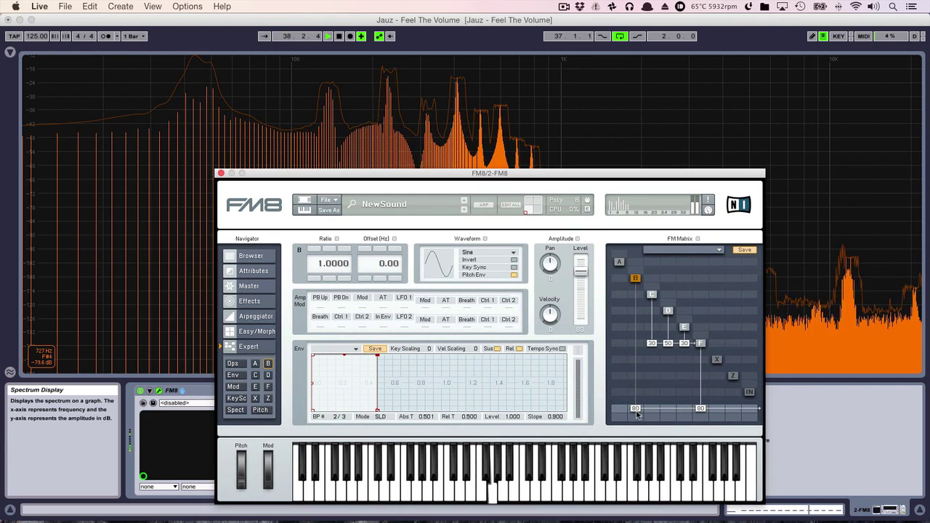
drag(635, 408, 636, 407)
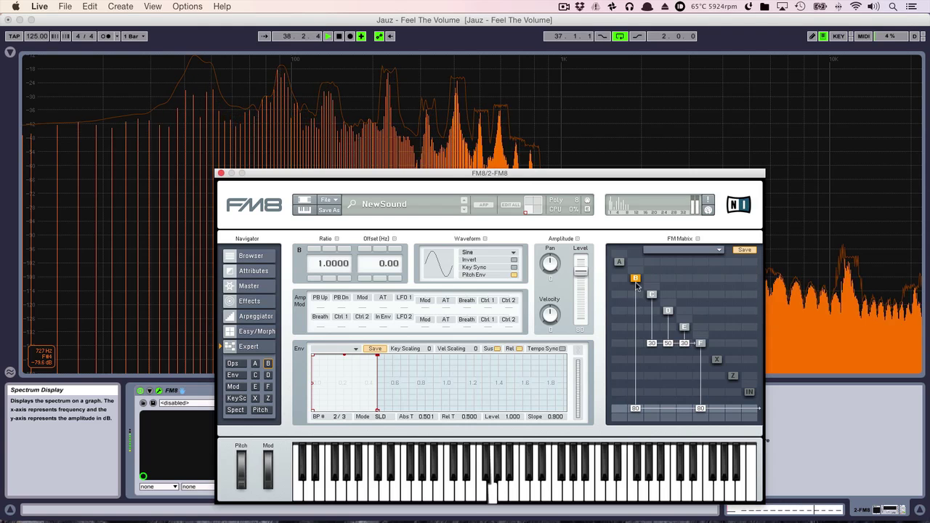
Step: Set operator B's ratio to 0.5000 and enable Invert and Key Sync for its sine waveform
double_click(321, 264)
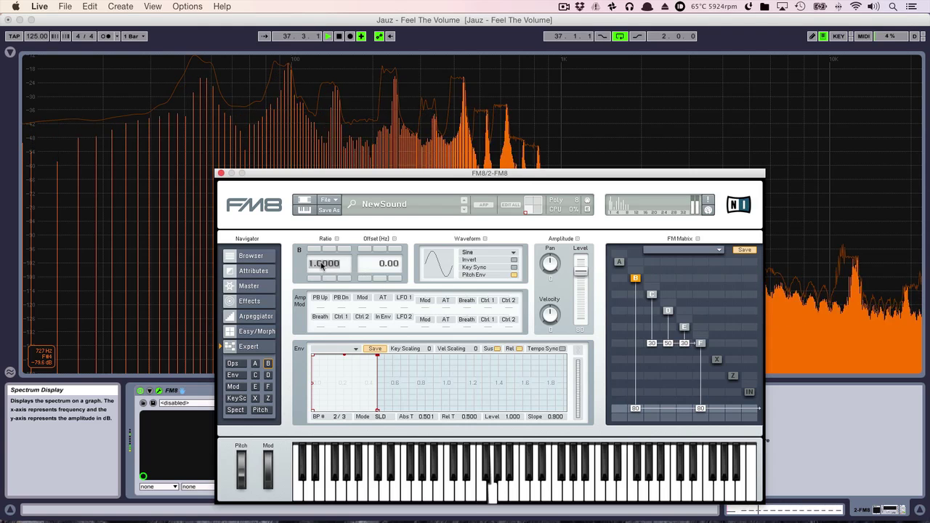
text(0.5)
key(Return)
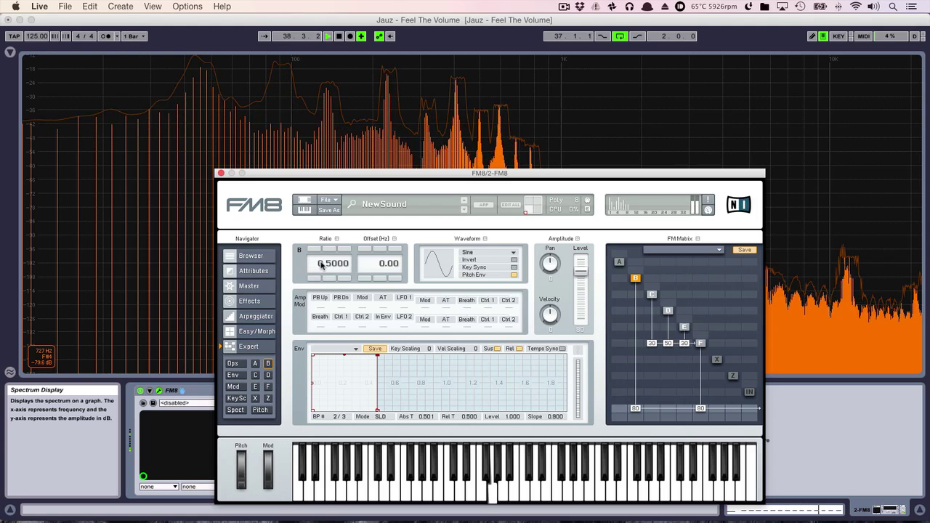
click(514, 260)
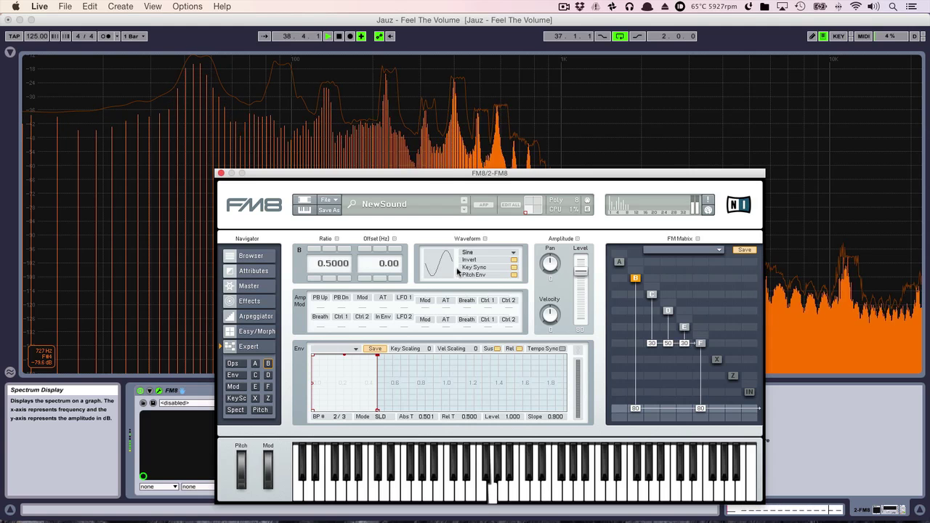
Step: Compare the waveform and envelope settings of operators F and B, and stop the loop playback
click(702, 342)
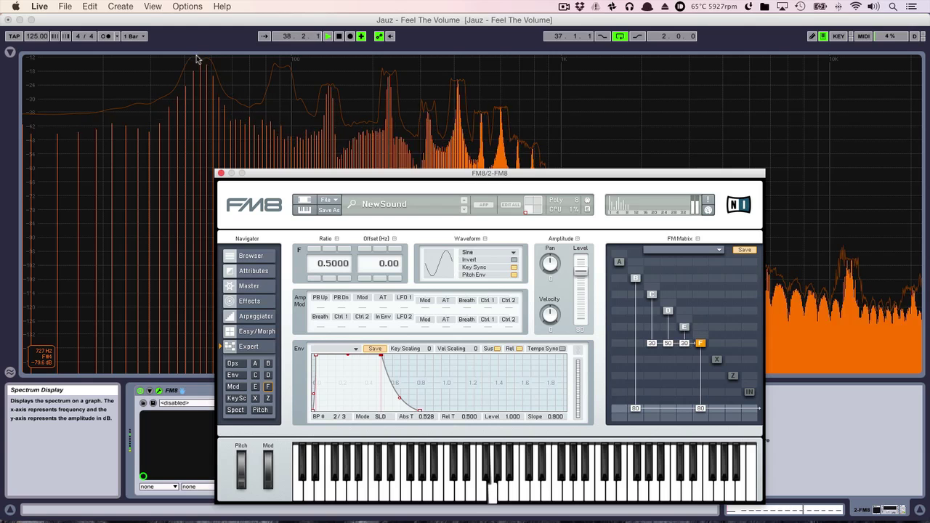
click(635, 278)
key(space)
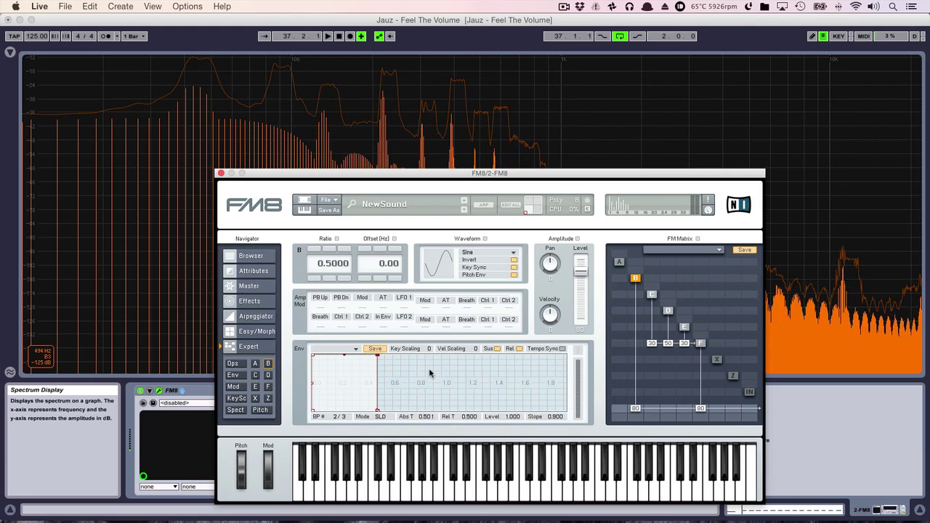
click(701, 343)
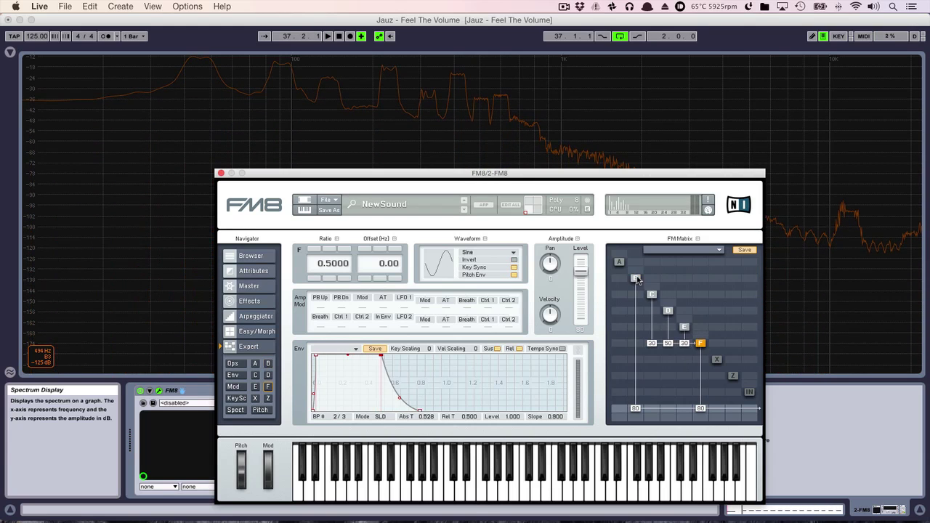
Step: Link operator B's envelope to operator F's envelope and start loop playback
click(233, 375)
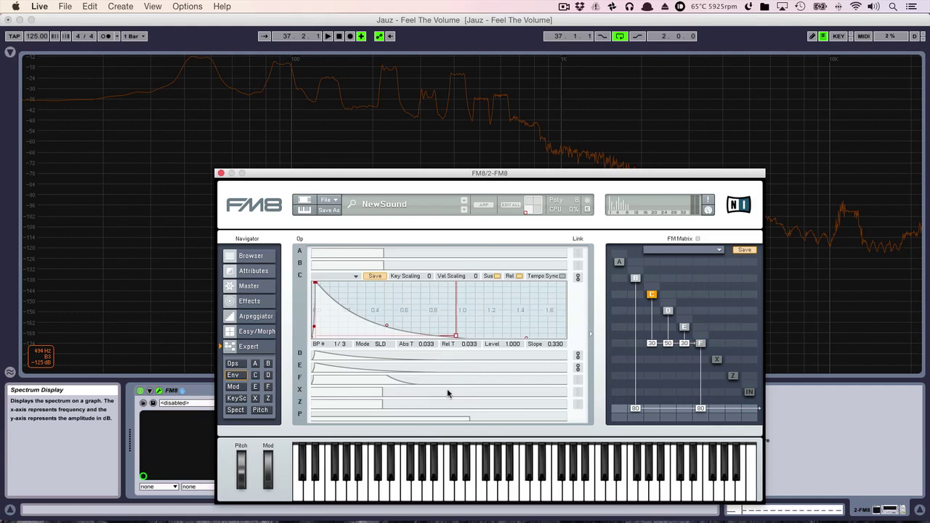
click(450, 381)
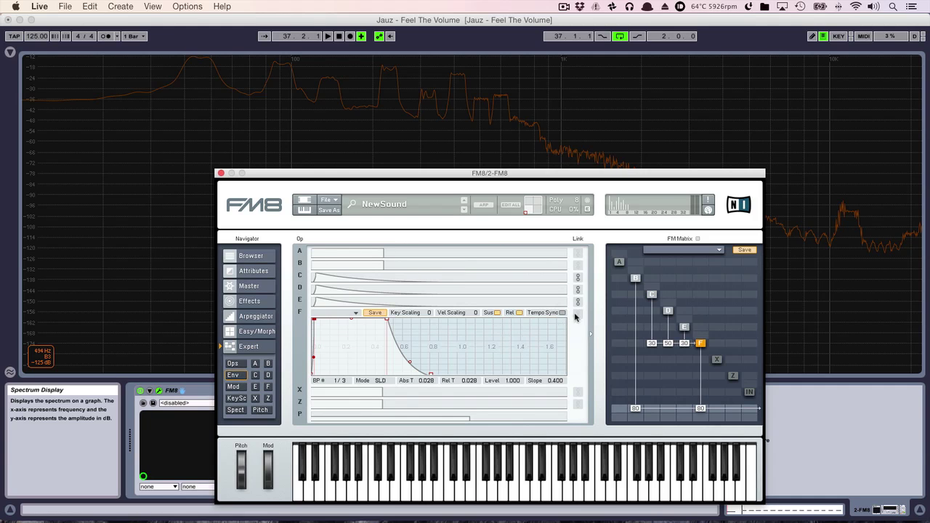
click(579, 266)
key(space)
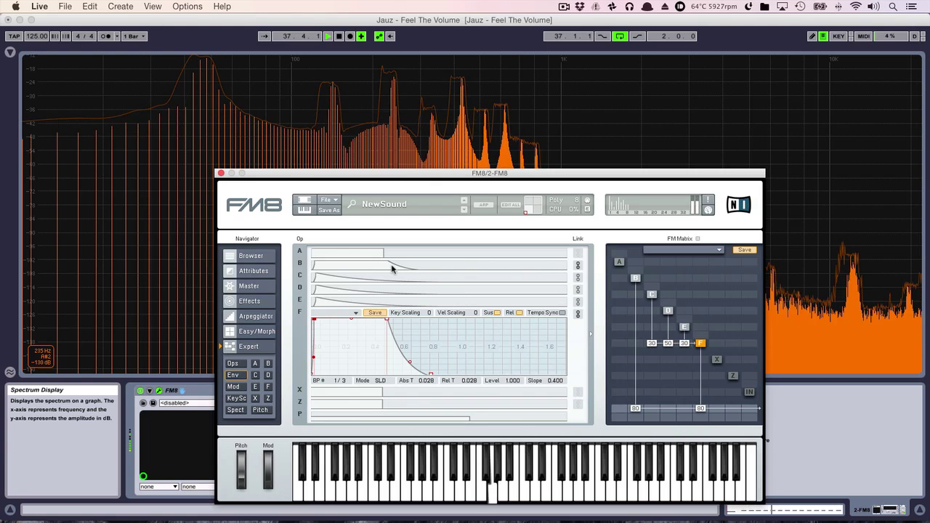
Step: Raise the output levels of operators B and F to 100, close the synth window and stop playback
drag(635, 409, 654, 369)
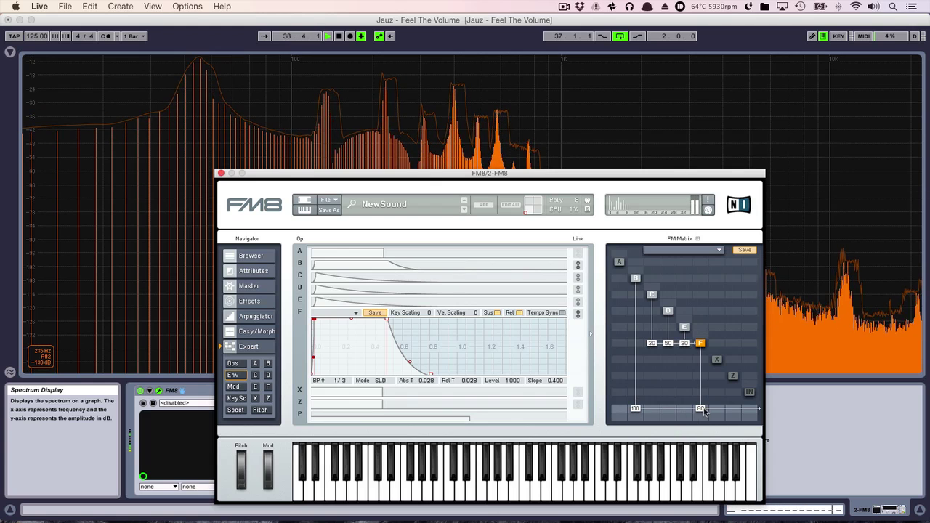
drag(700, 409, 699, 355)
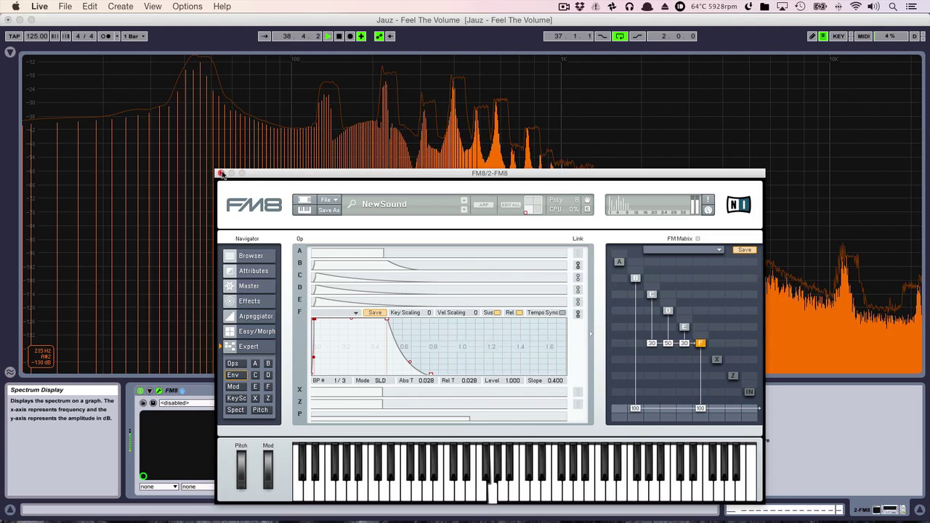
click(220, 173)
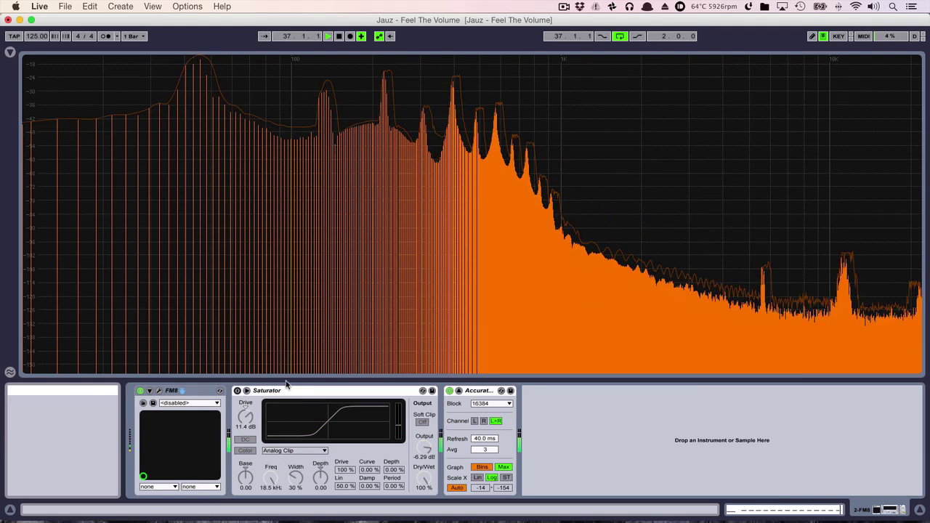
key(space)
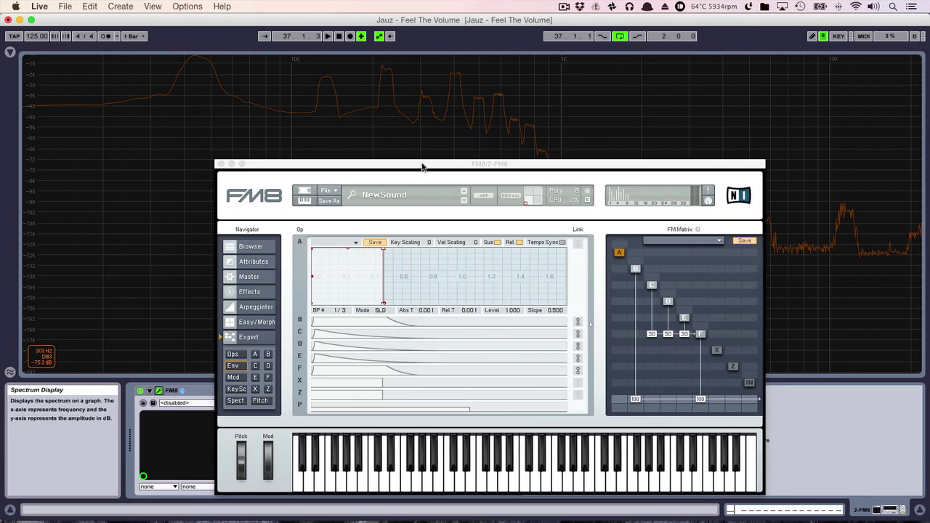
Step: Review the ratio, waveform and envelope settings of operators B, C, D, E and F
drag(421, 167, 346, 64)
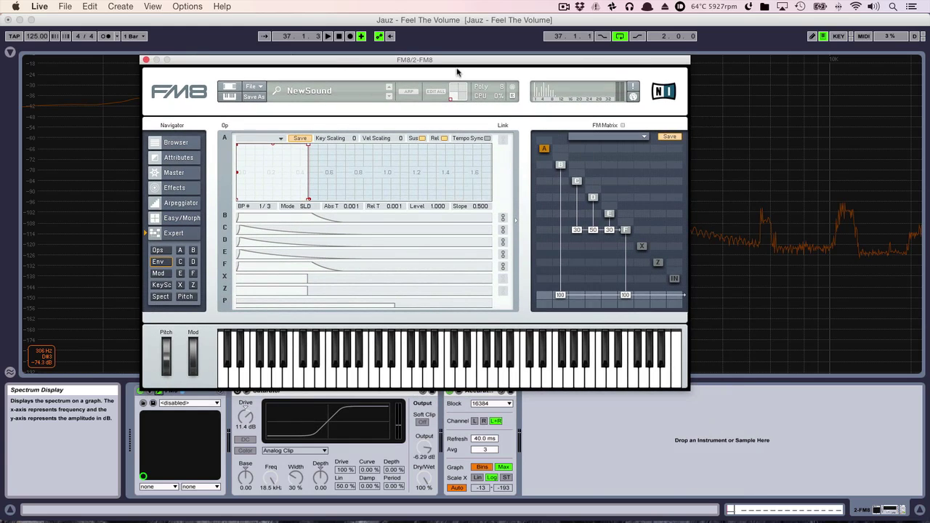
drag(456, 69, 480, 134)
click(608, 249)
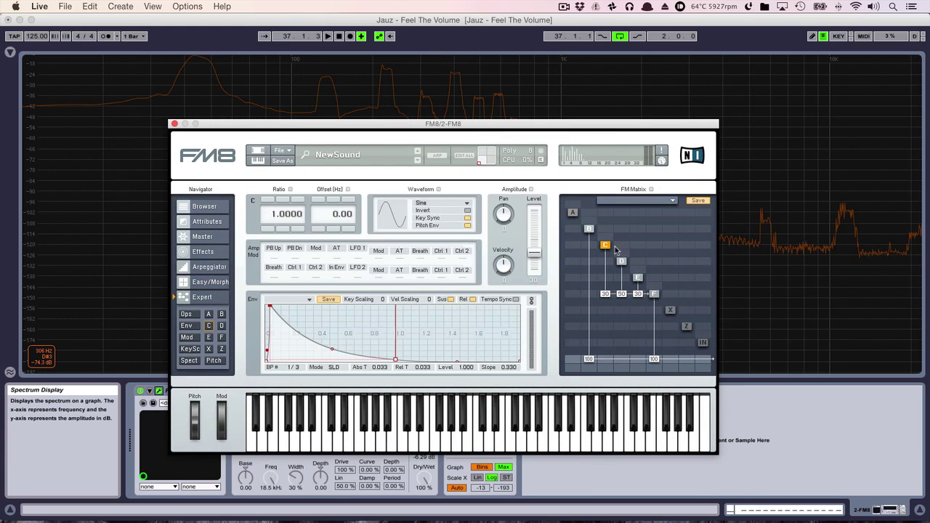
click(621, 261)
click(638, 278)
click(654, 293)
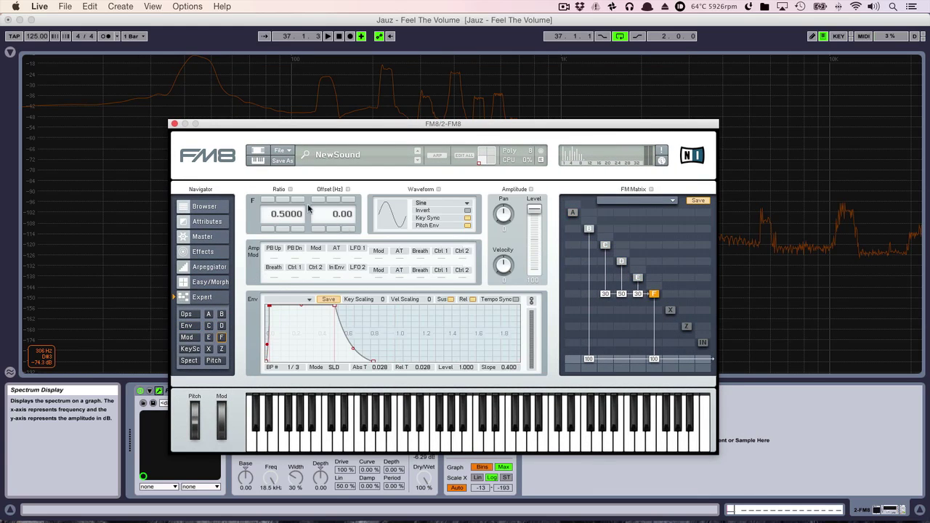
click(604, 247)
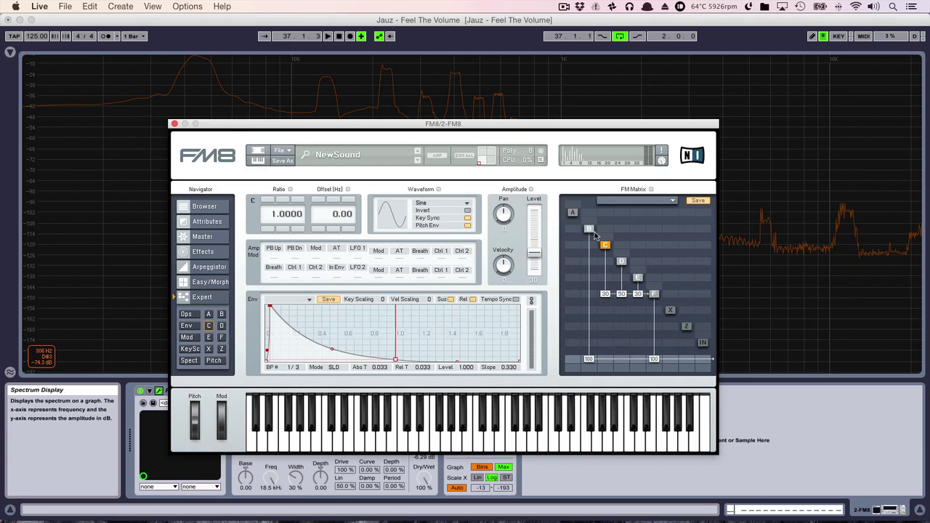
click(588, 229)
click(621, 261)
click(637, 277)
click(653, 293)
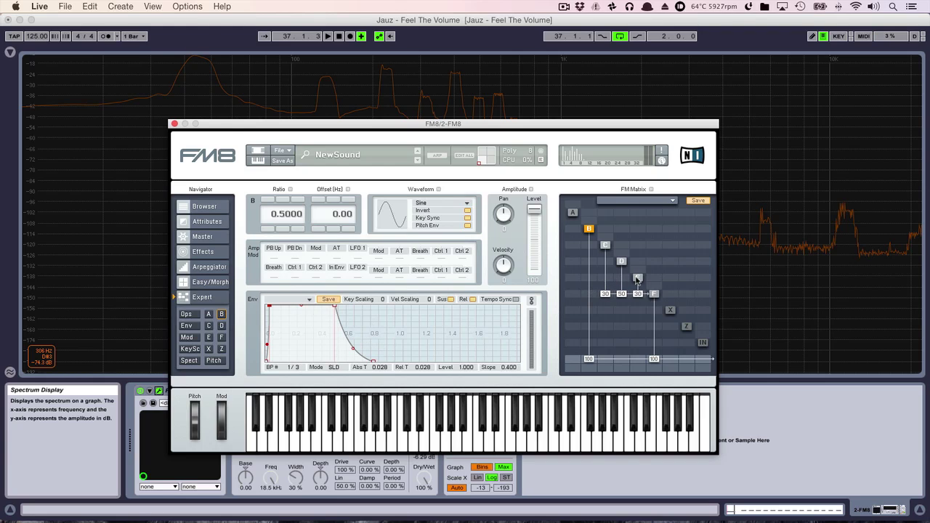
click(604, 245)
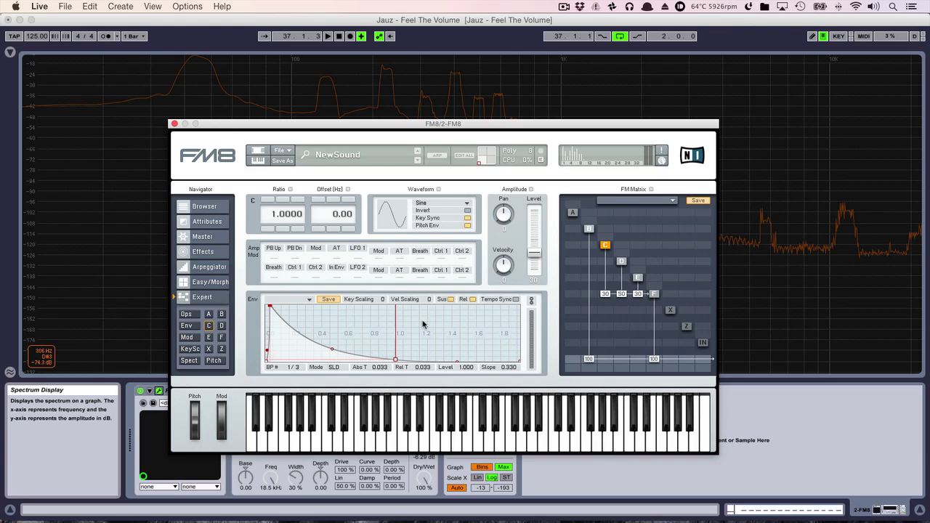
Step: Play the loop with the spectrum display uncovered and compare the sound with the Saturator on and off
key(space)
drag(473, 130, 512, 331)
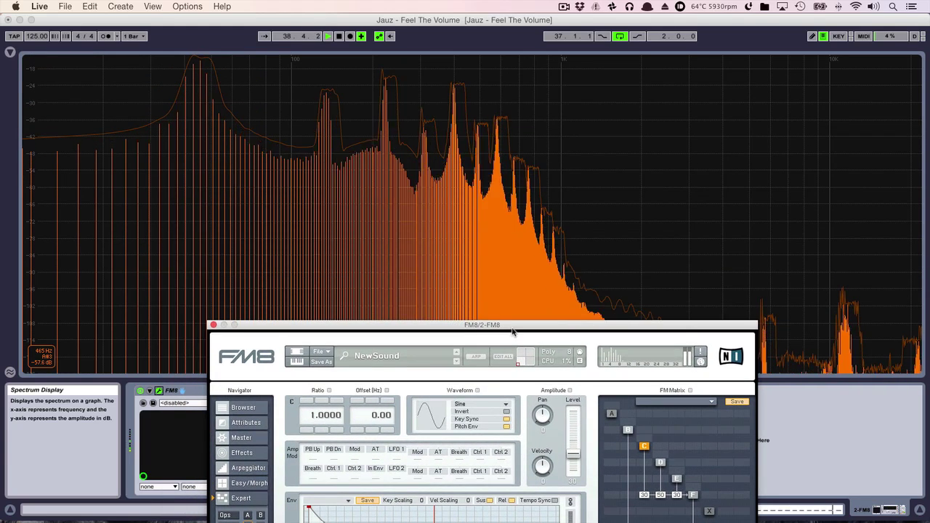
click(213, 325)
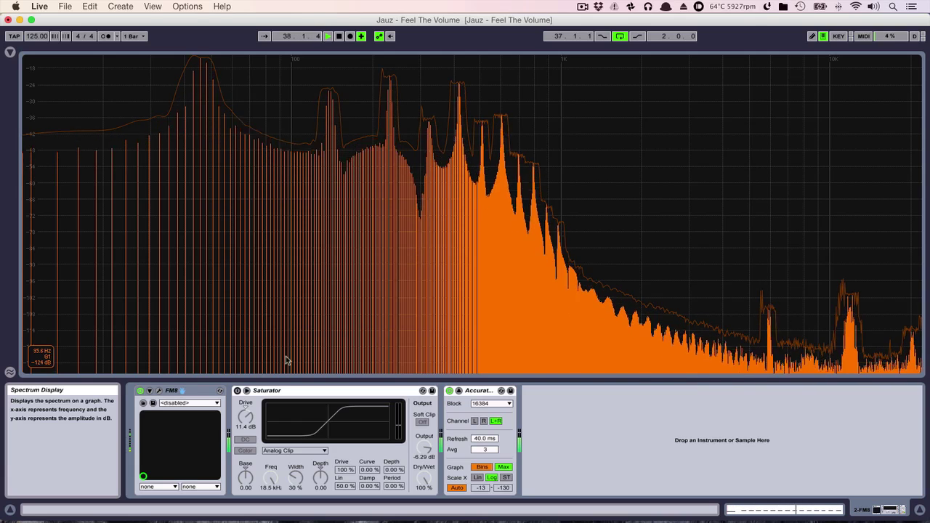
click(282, 393)
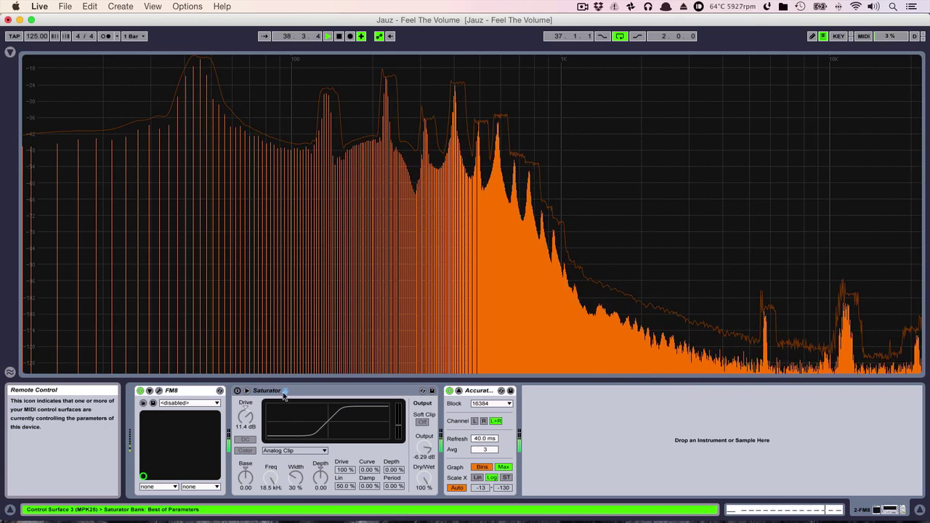
click(236, 391)
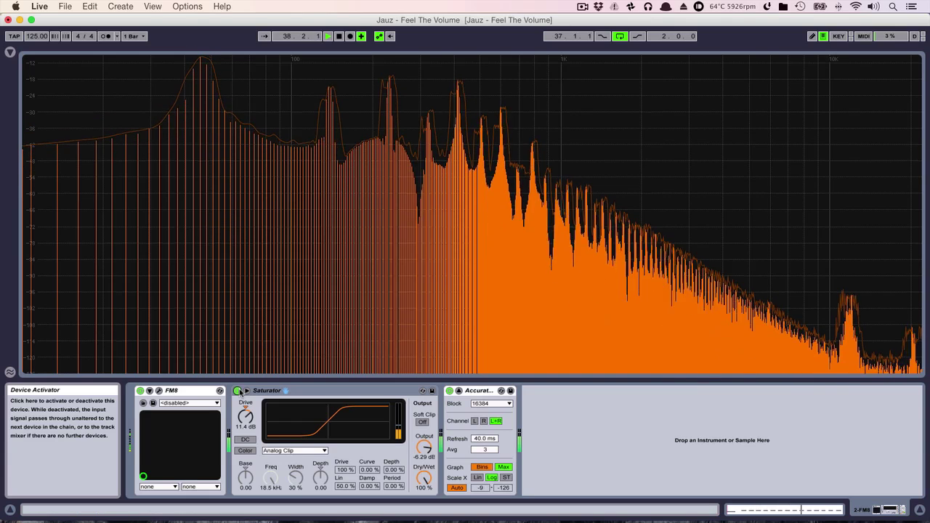
click(237, 391)
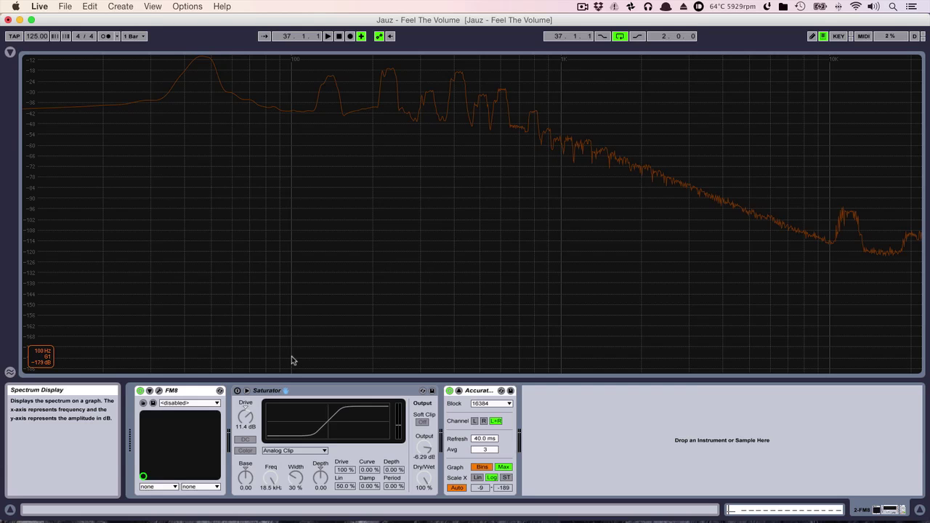
Step: Activate the Saturator during playback and enable Soft Clip, keeping the Analog Clip curve, with playback stopped
key(space)
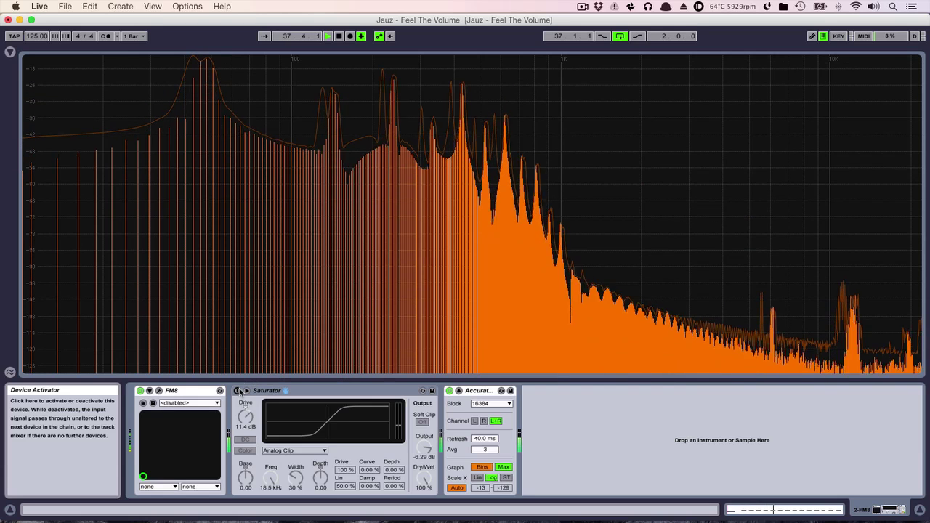
click(239, 392)
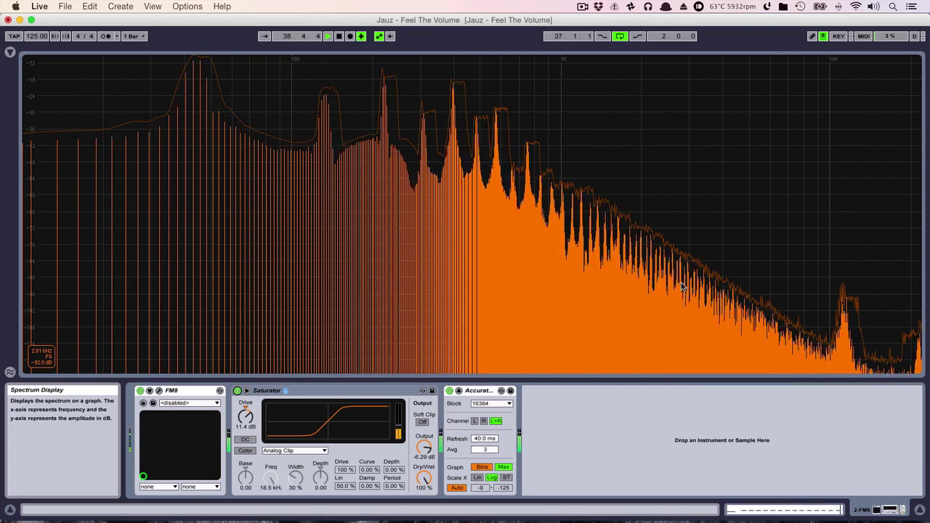
click(423, 422)
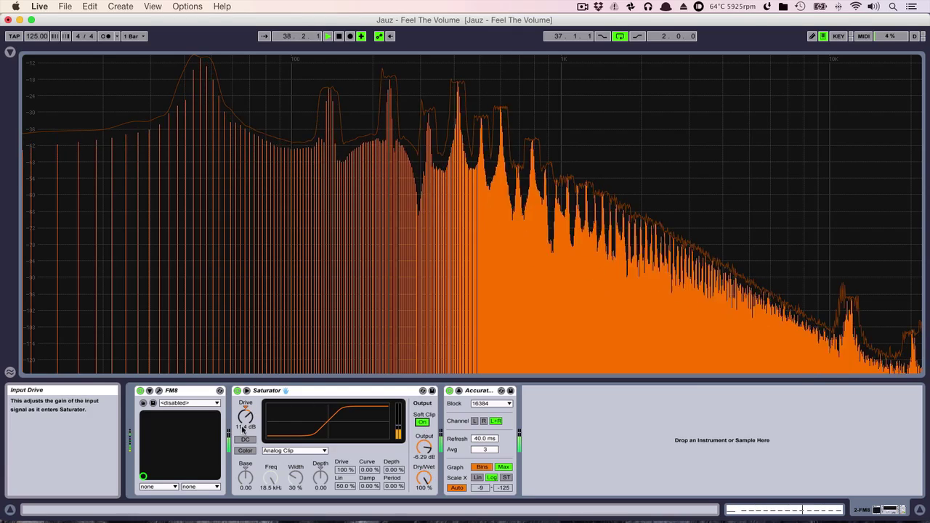
key(space)
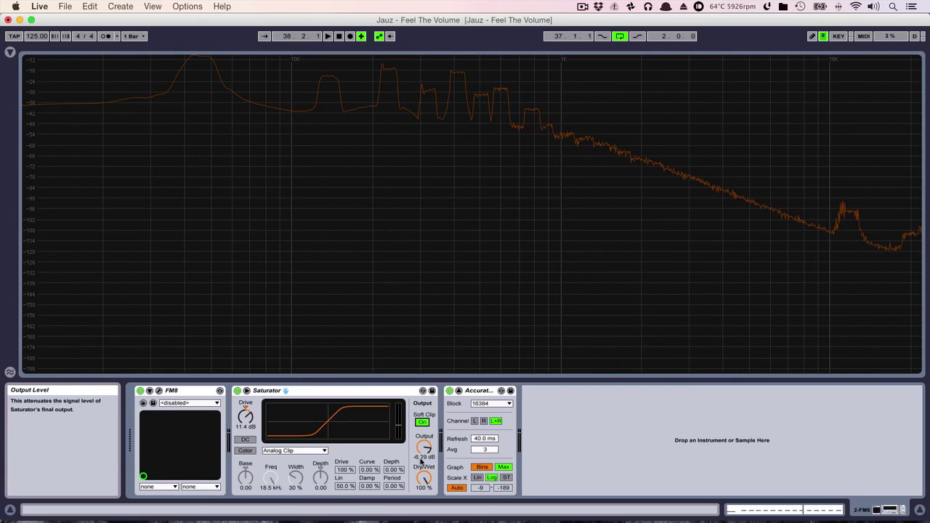
click(303, 451)
click(303, 462)
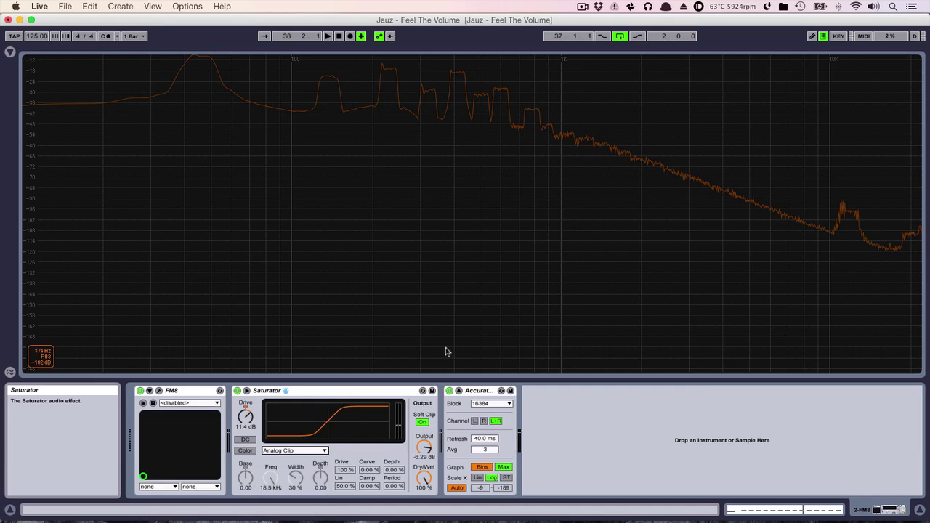
Step: In the arrangement, set the attack of operator F's envelope to 0.001 and its second breakpoint to 0.514 while the loop plays
key(space)
key(Tab)
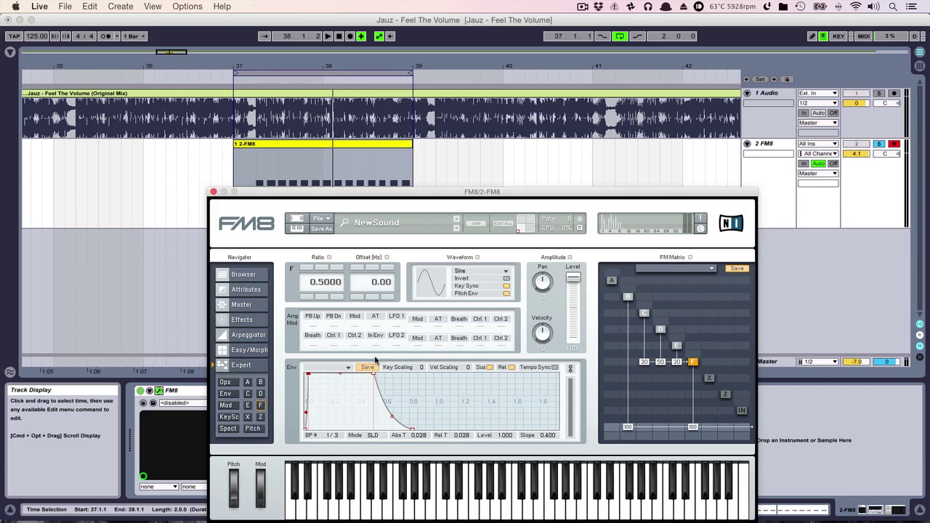
mouse_move(308, 375)
mouse_down()
mouse_move(330, 375)
mouse_move(305, 371)
mouse_up()
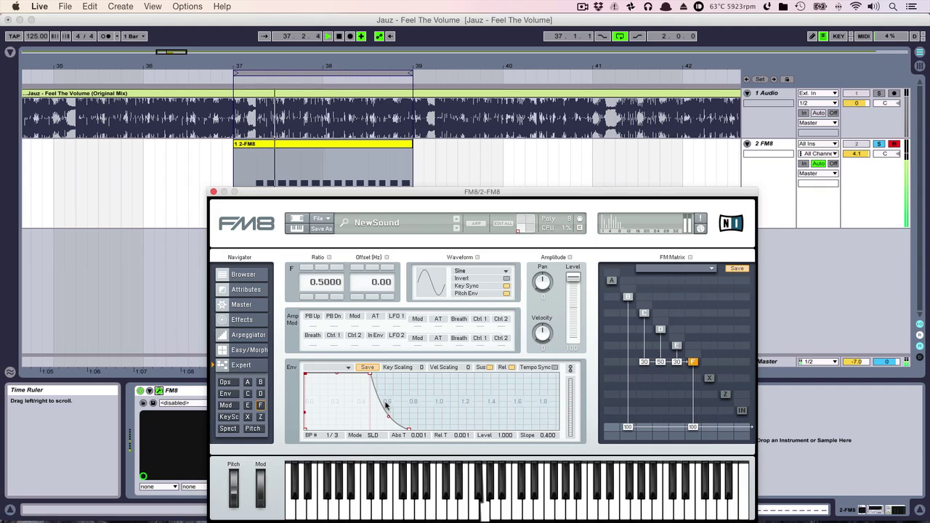
click(369, 370)
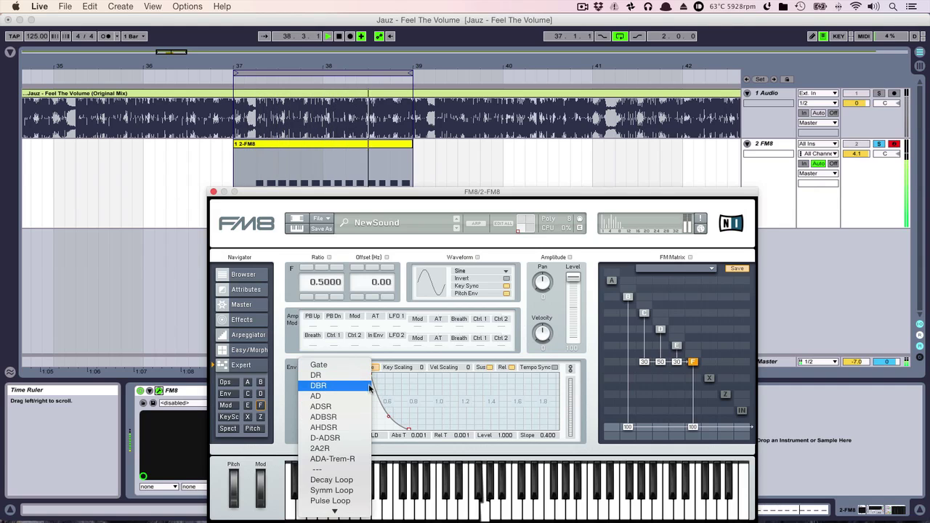
click(392, 381)
mouse_move(370, 373)
mouse_down()
mouse_move(372, 412)
mouse_move(371, 373)
mouse_up()
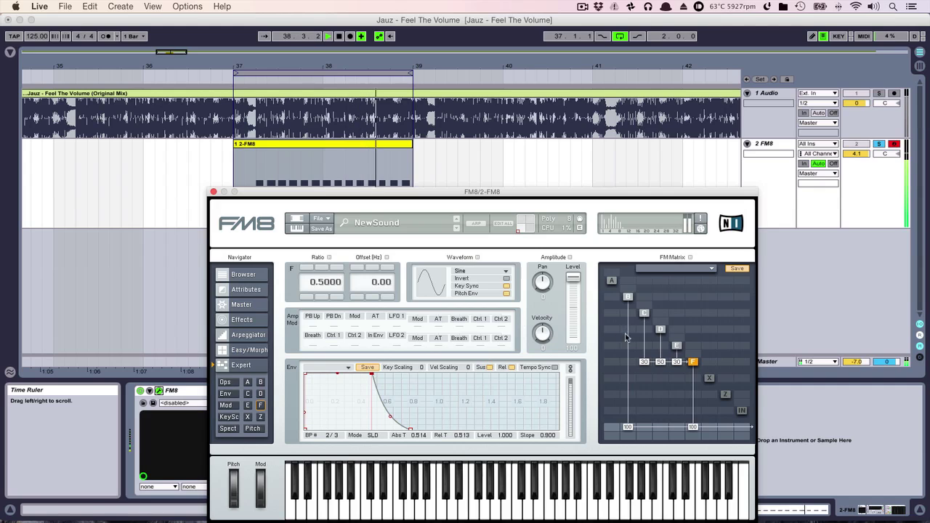
key(space)
Step: Reshape operator D's envelope with an attack of 0.049 and a raised second breakpoint at about 0.8 s, auditioning the loop
click(677, 345)
click(660, 329)
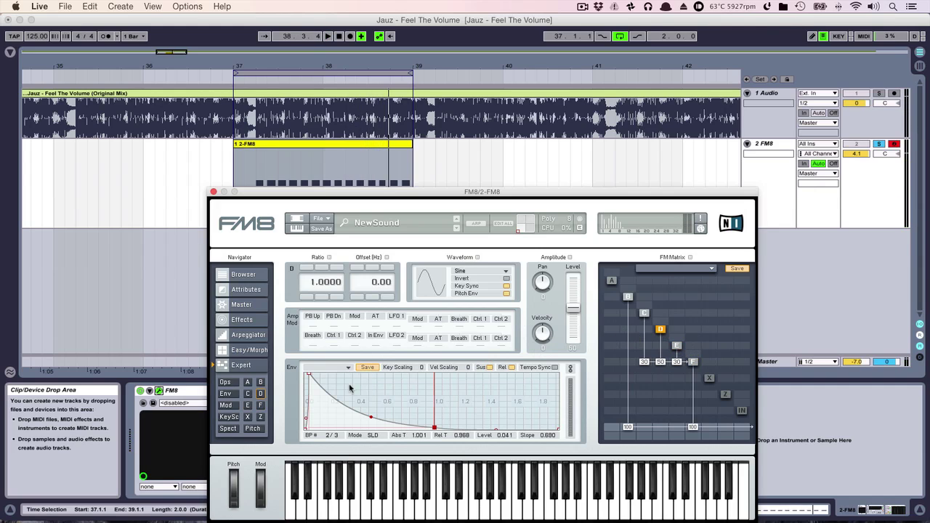
drag(433, 426, 410, 421)
key(space)
drag(308, 373, 322, 371)
key(space)
Step: Check the linked envelopes and waveform settings of operators C, E, B and F
click(643, 313)
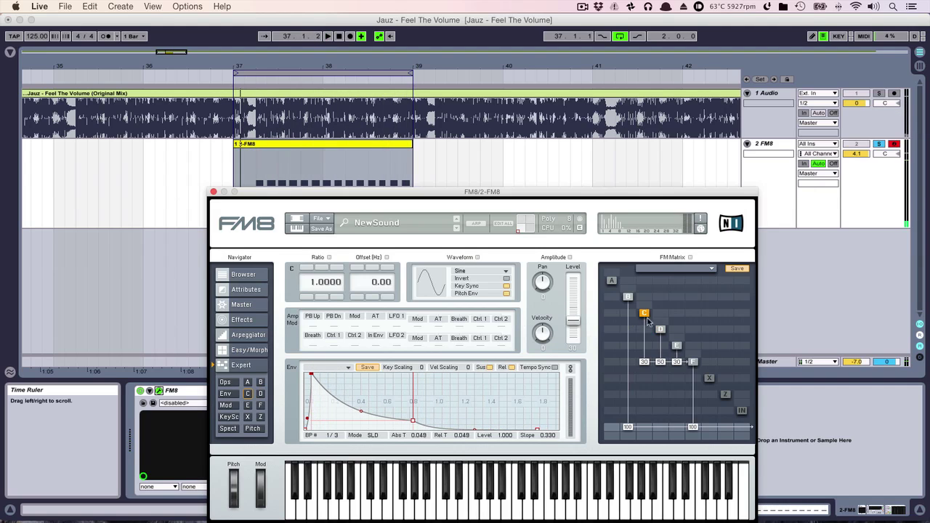
click(678, 347)
click(628, 296)
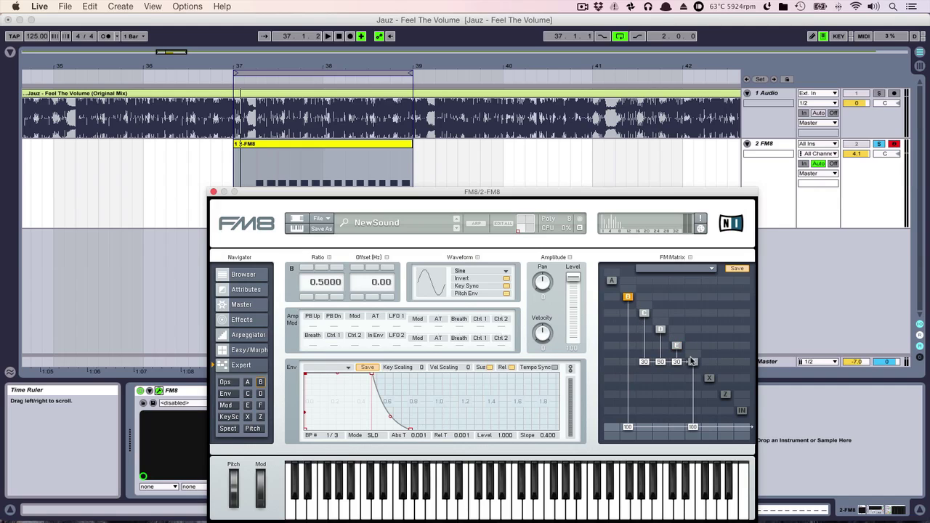
click(692, 361)
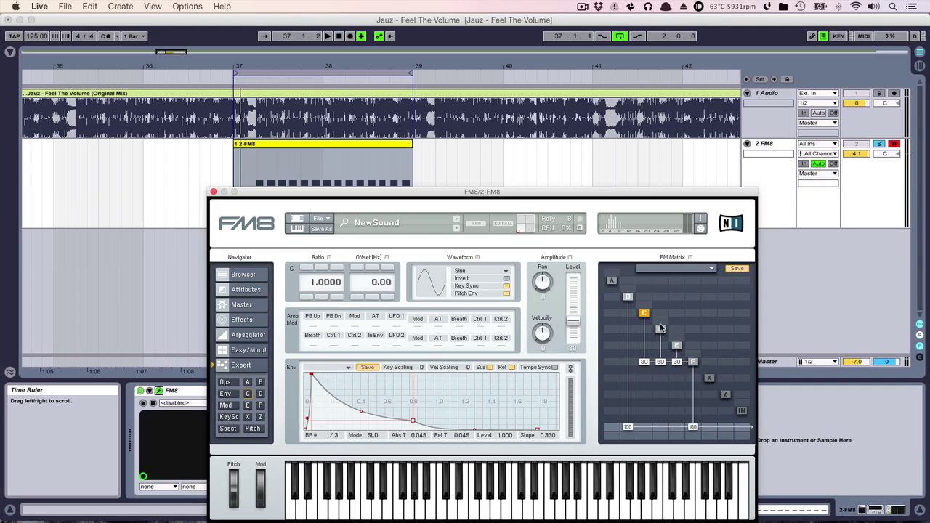
click(676, 345)
Step: Audition the loop briefly and bring back the enlarged spectrum display behind the synth window
drag(621, 193, 577, 114)
key(space)
key(space)
double_click(648, 471)
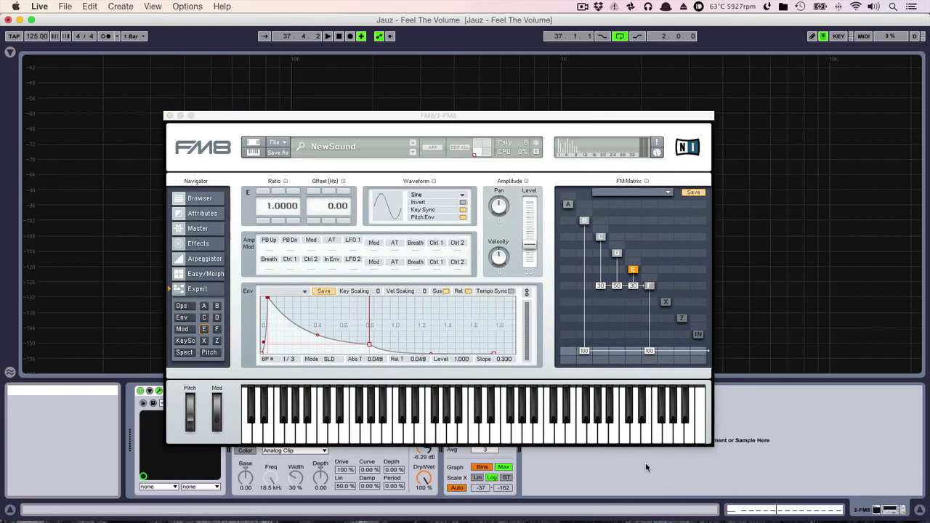
drag(510, 129, 600, 101)
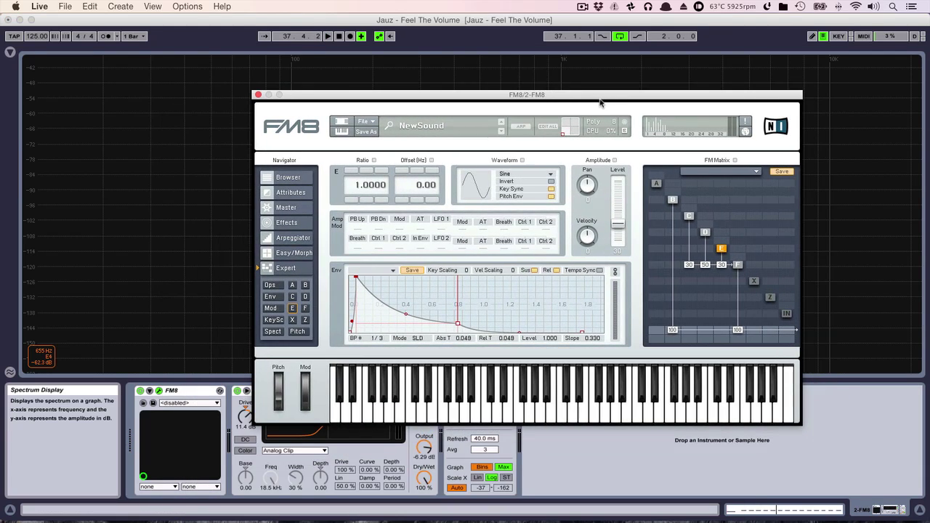